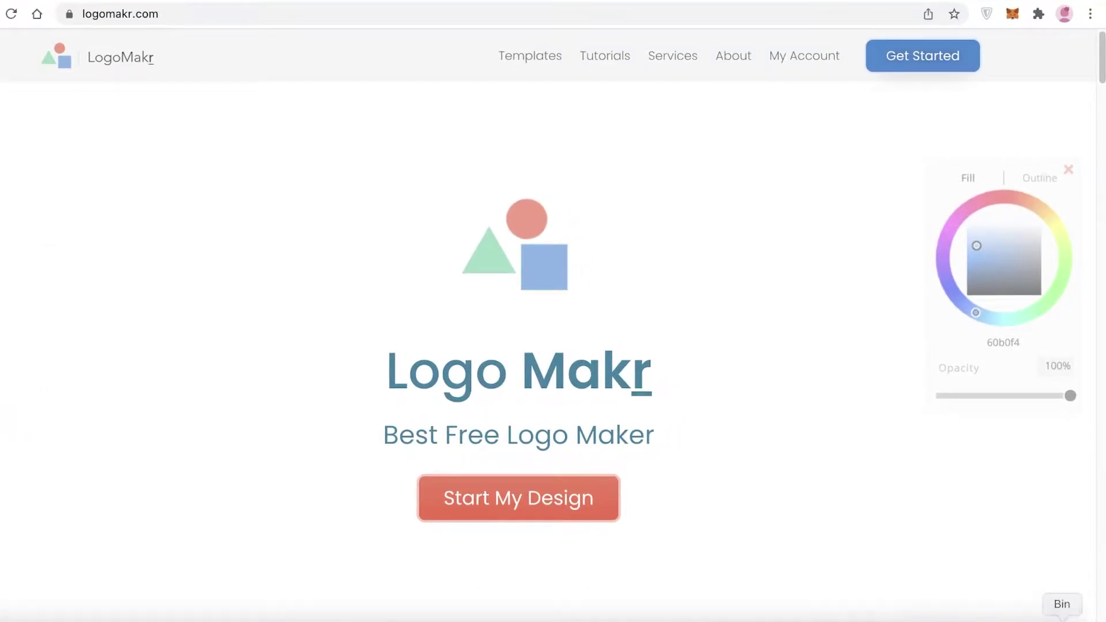
Scroll the LogoMakr homepage and launch the Free Logo Maker editor
scroll(866, 354, "down", 5)
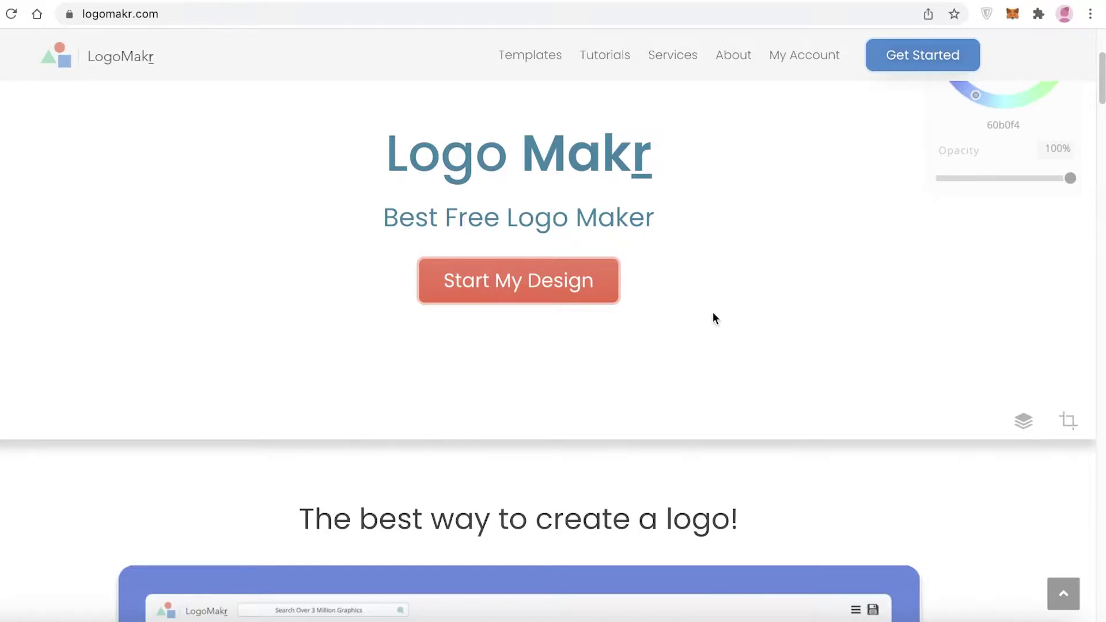
scroll(746, 328, "down", 12)
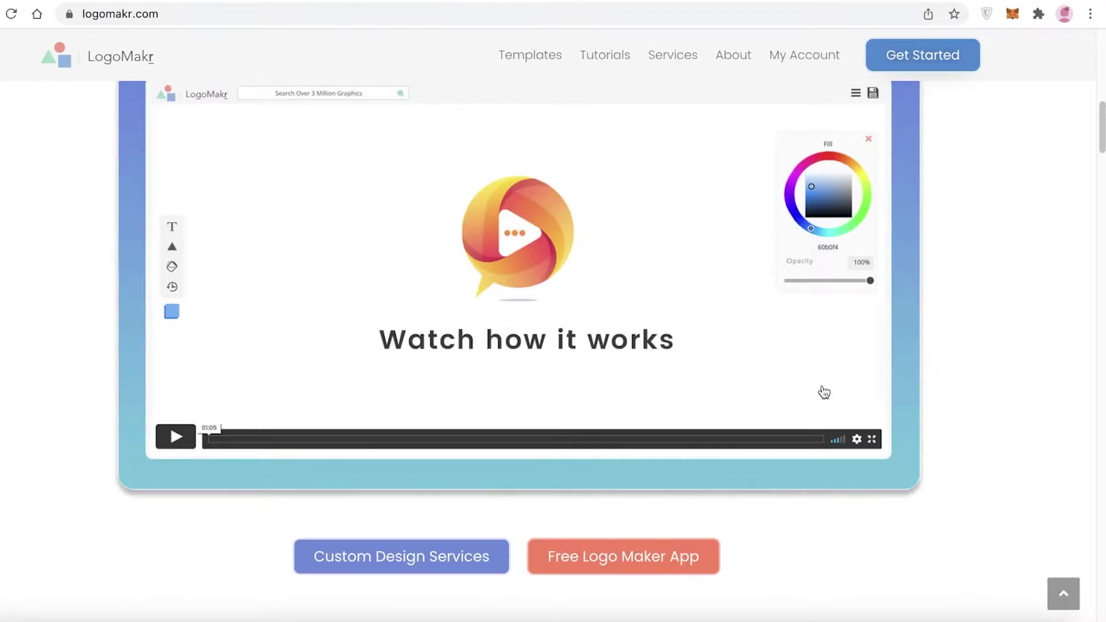
scroll(825, 393, "up", 1)
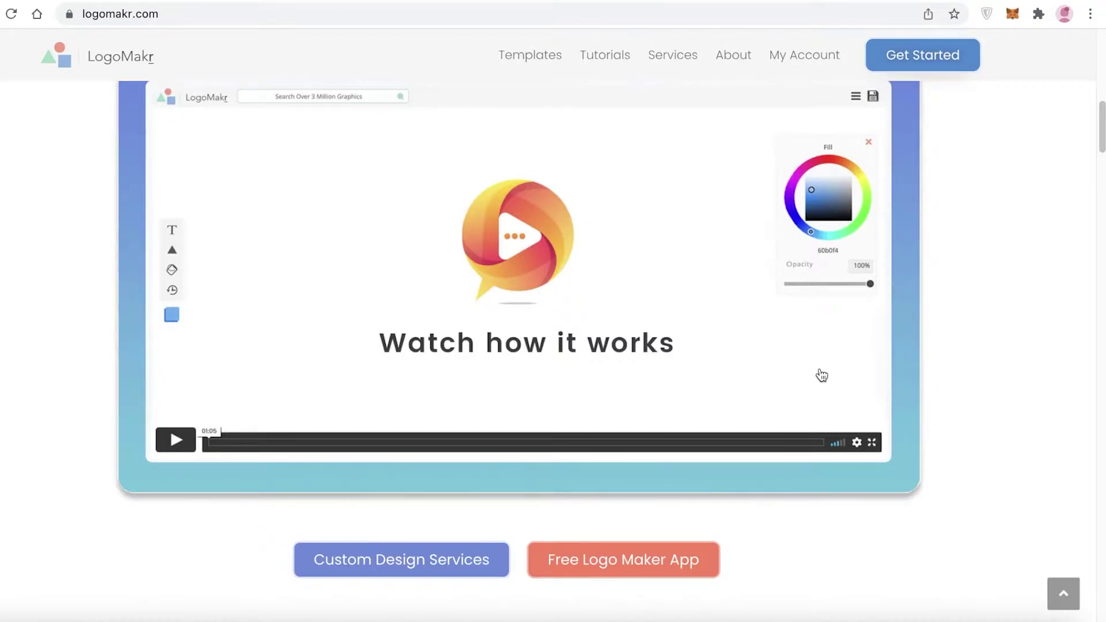
scroll(822, 376, "down", 2)
left_click(612, 535)
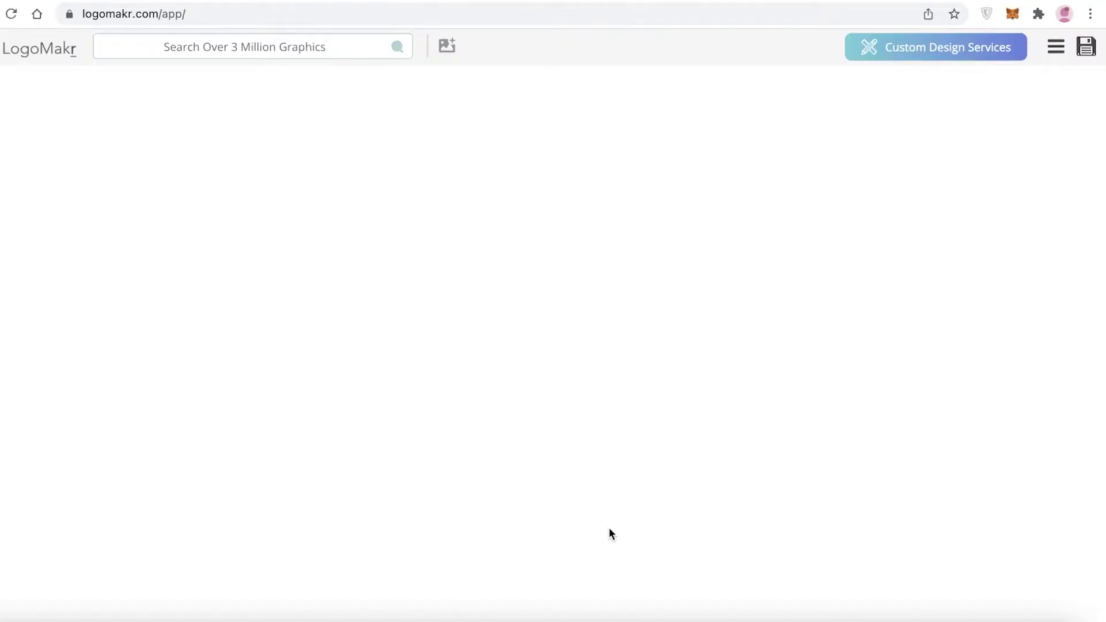
Step through and dismiss the intro tour, then bring up the graphics library search
left_click(406, 286)
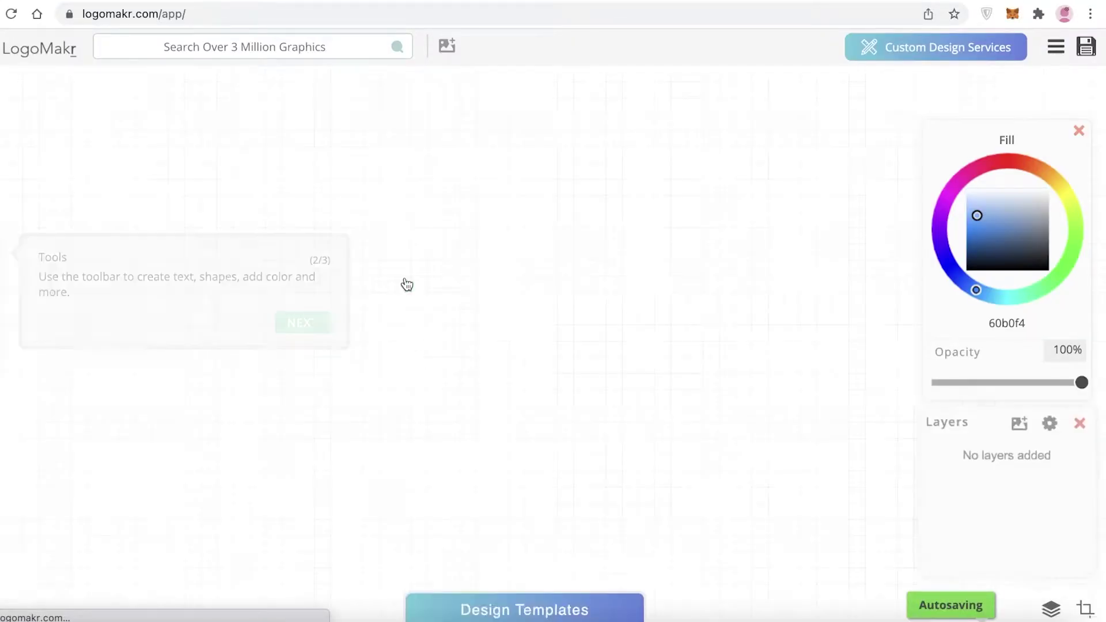
left_click(301, 321)
left_click(1065, 184)
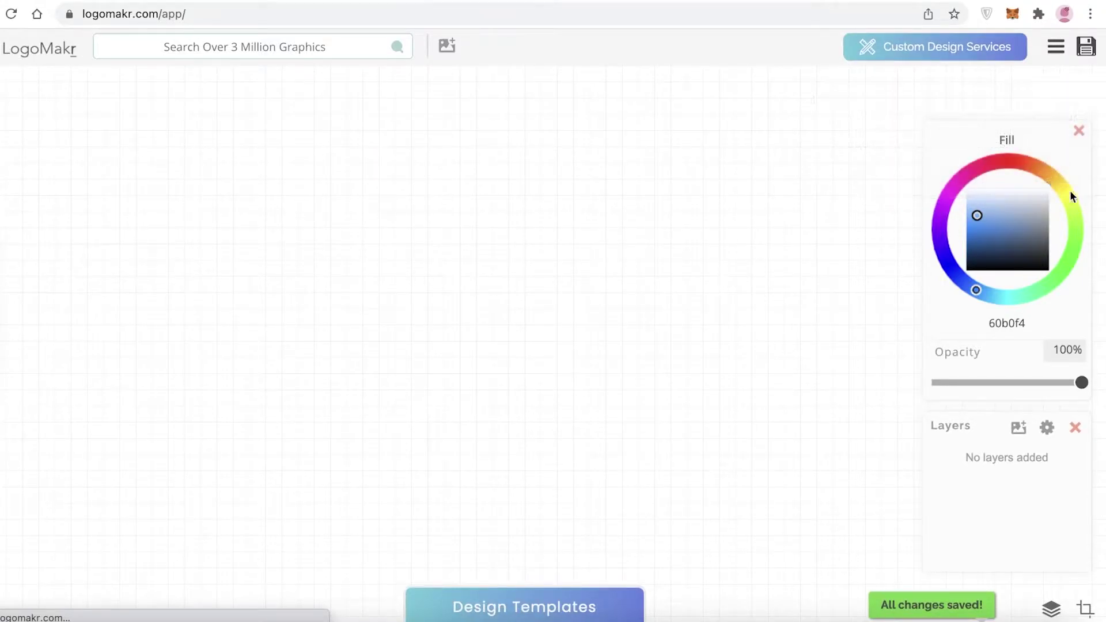
left_click(214, 54)
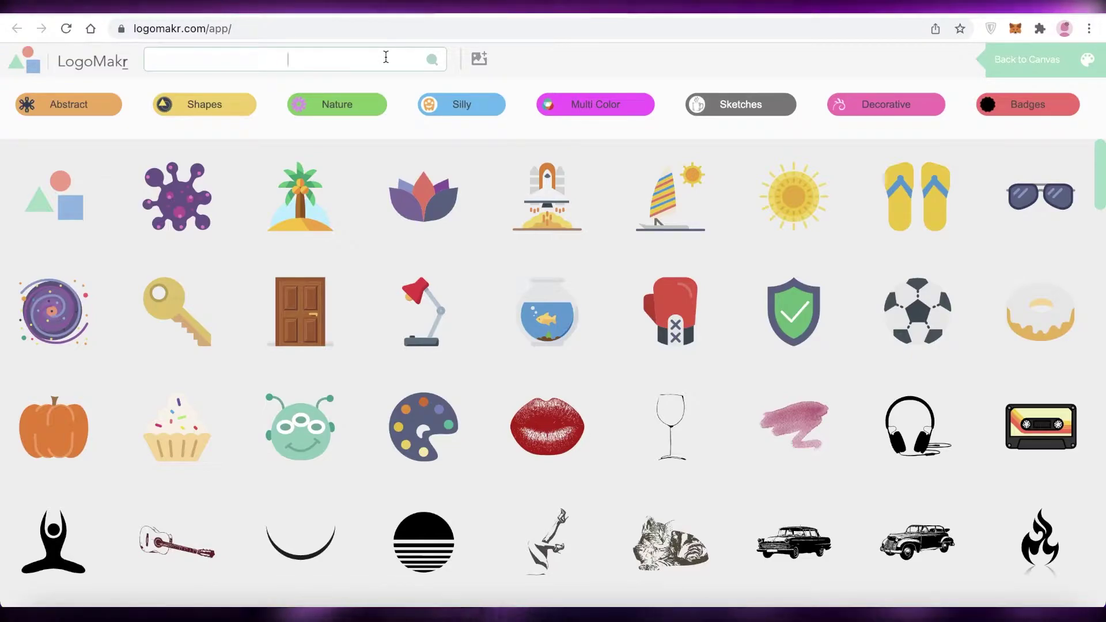
Search the graphics library for 'gym', then replace the search with 'muscle'
type("gym")
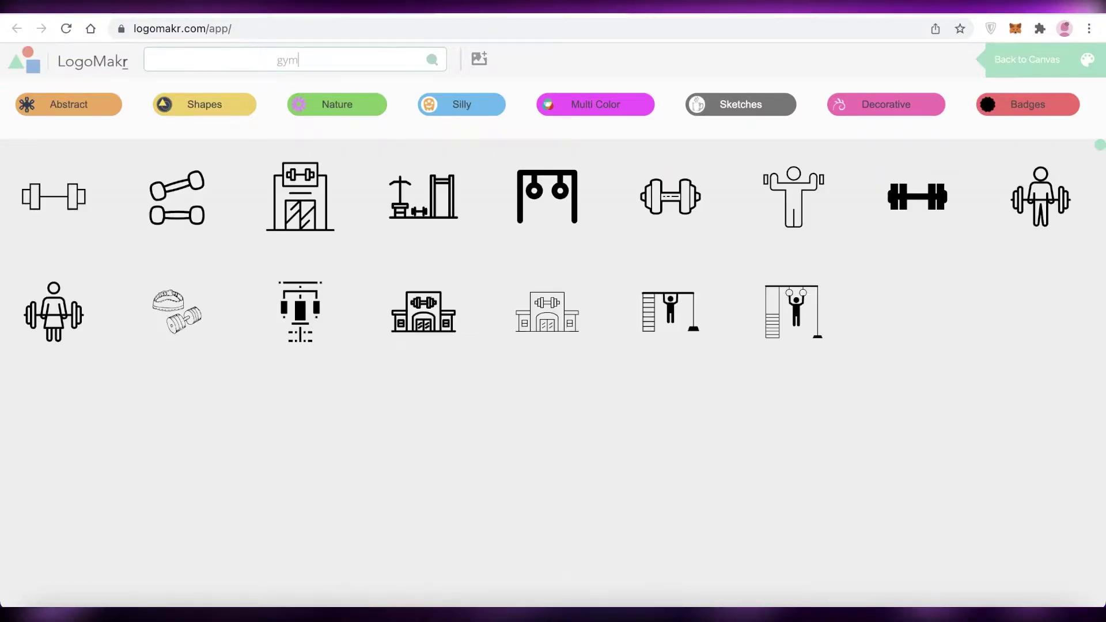
scroll(721, 299, "down", 15)
scroll(735, 333, "up", 4)
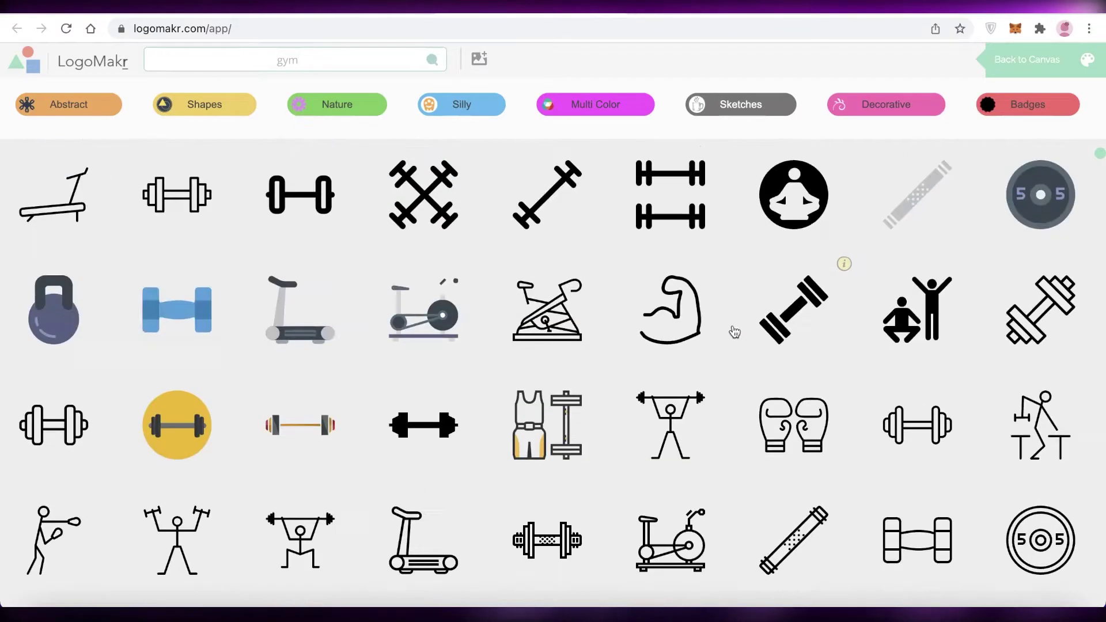
scroll(426, 260, "down", 10)
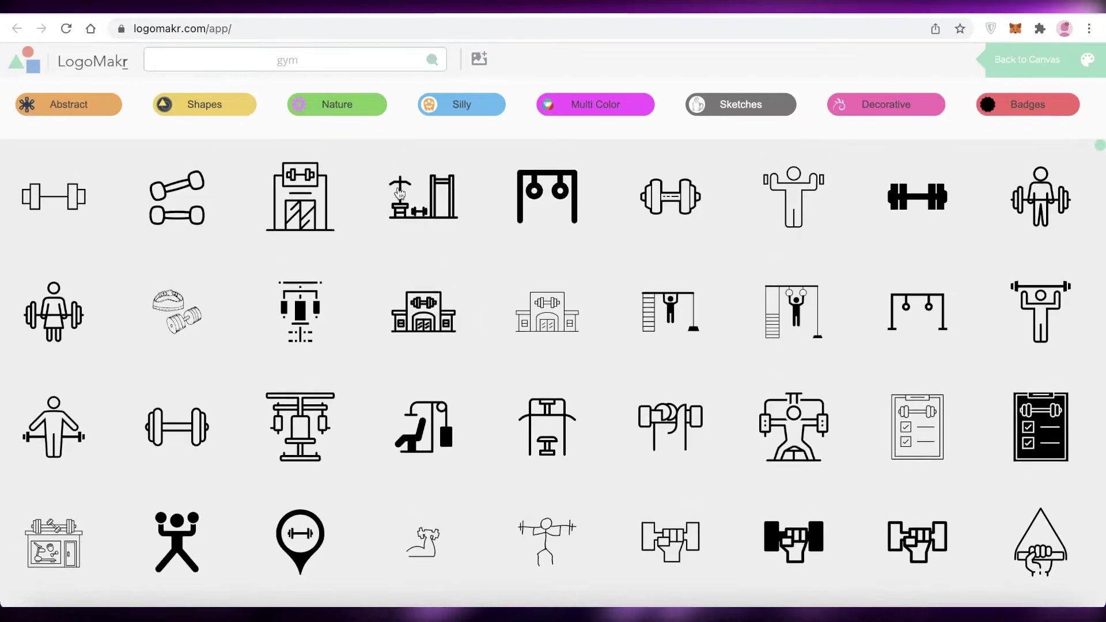
double_click(345, 64)
key("BackSpace")
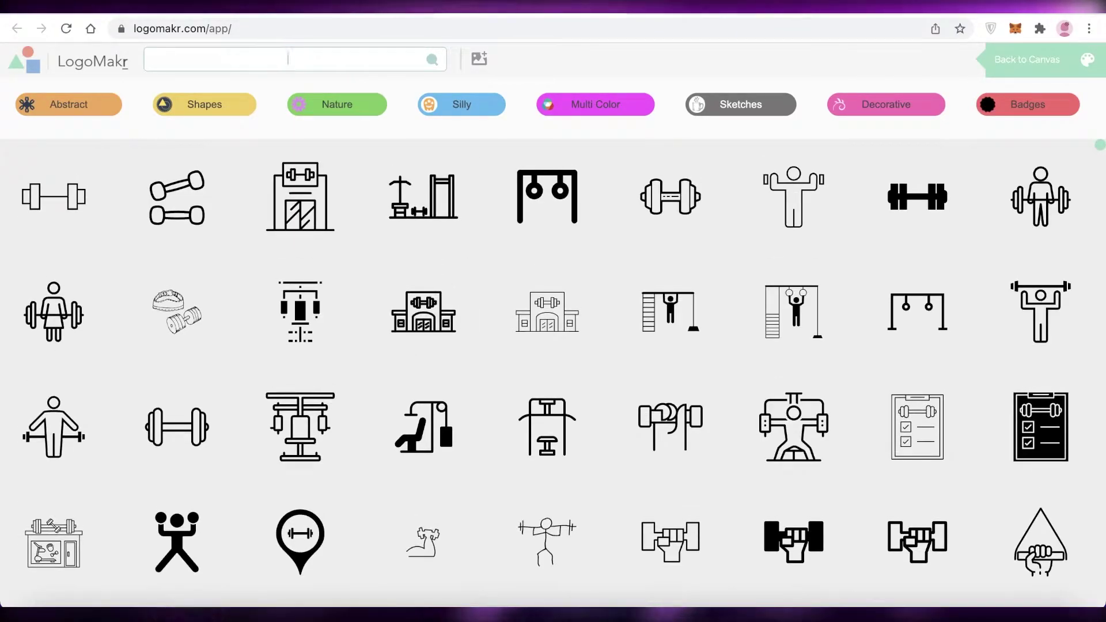
type("muscle")
key("Return")
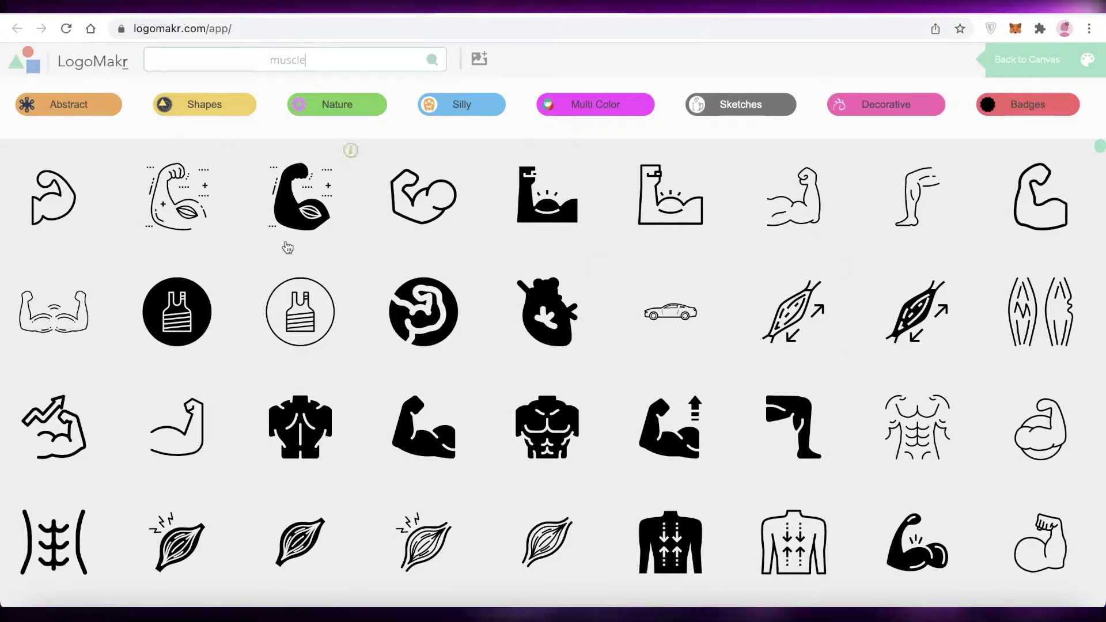
Place the muscular torso icon on the canvas and move it left
scroll(421, 352, "down", 2)
scroll(421, 351, "down", 1)
left_click(547, 274)
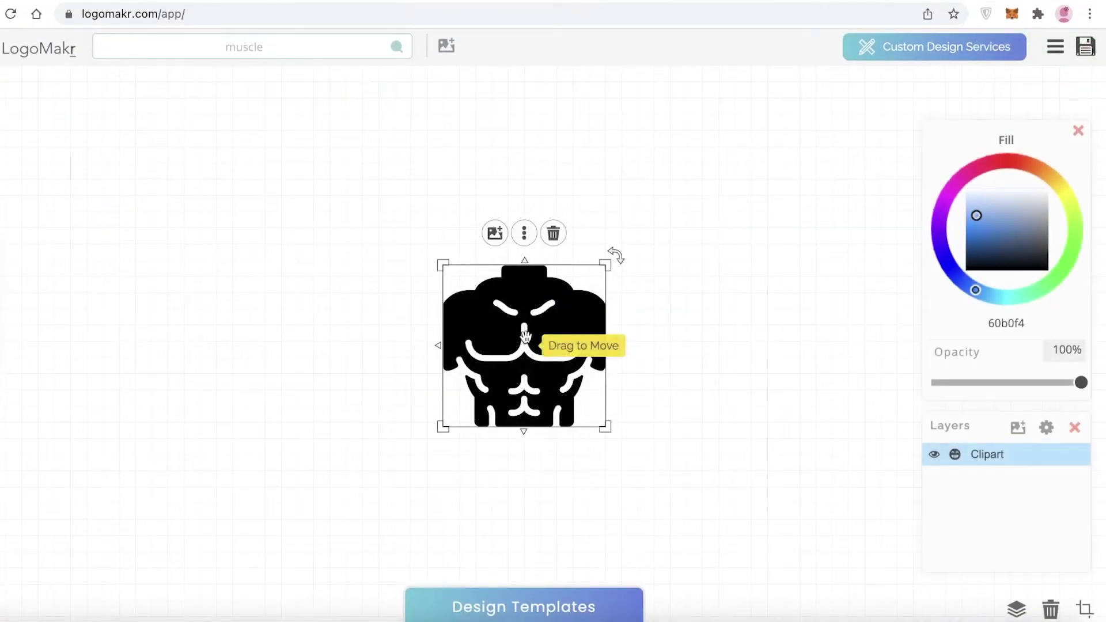
left_click_drag(525, 336, 473, 318)
left_click(511, 605)
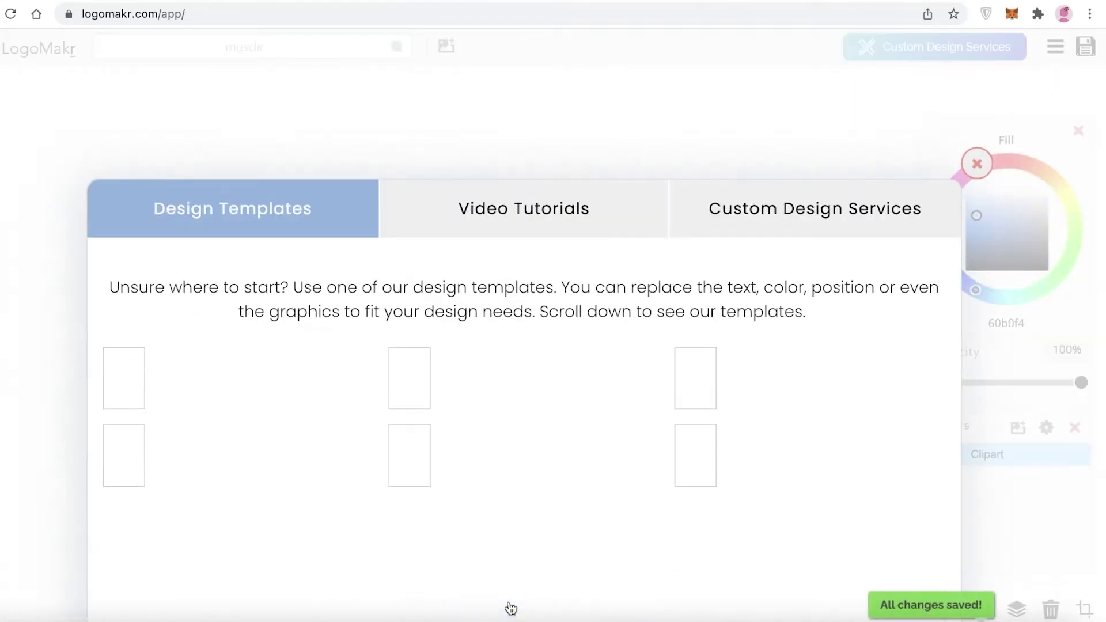
scroll(723, 366, "down", 10)
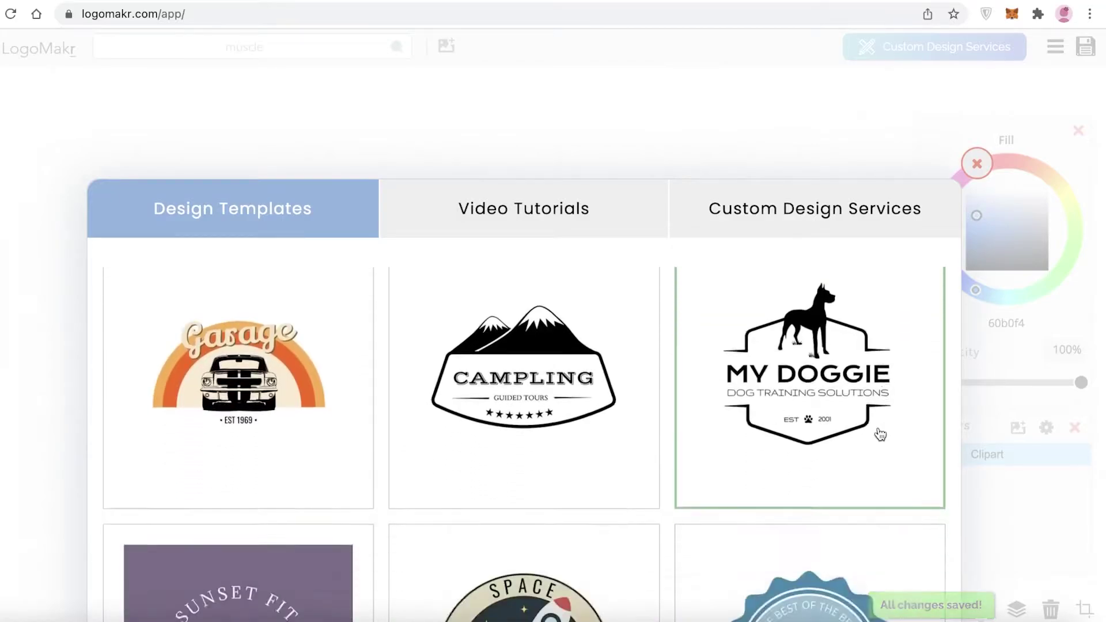
scroll(667, 382, "down", 8)
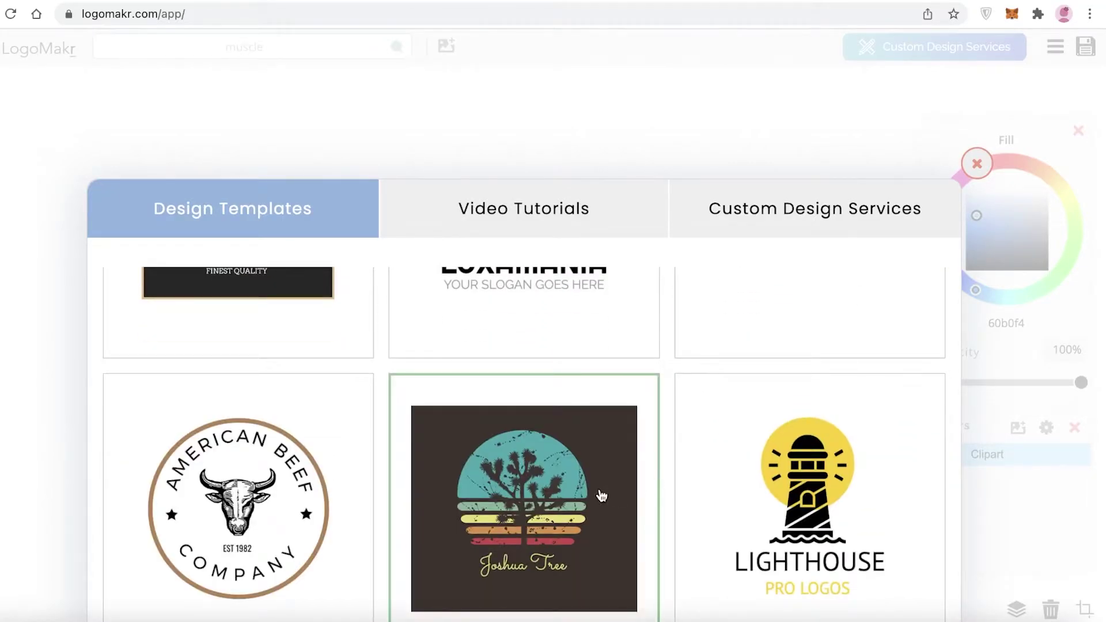
scroll(600, 493, "down", 4)
scroll(597, 494, "down", 6)
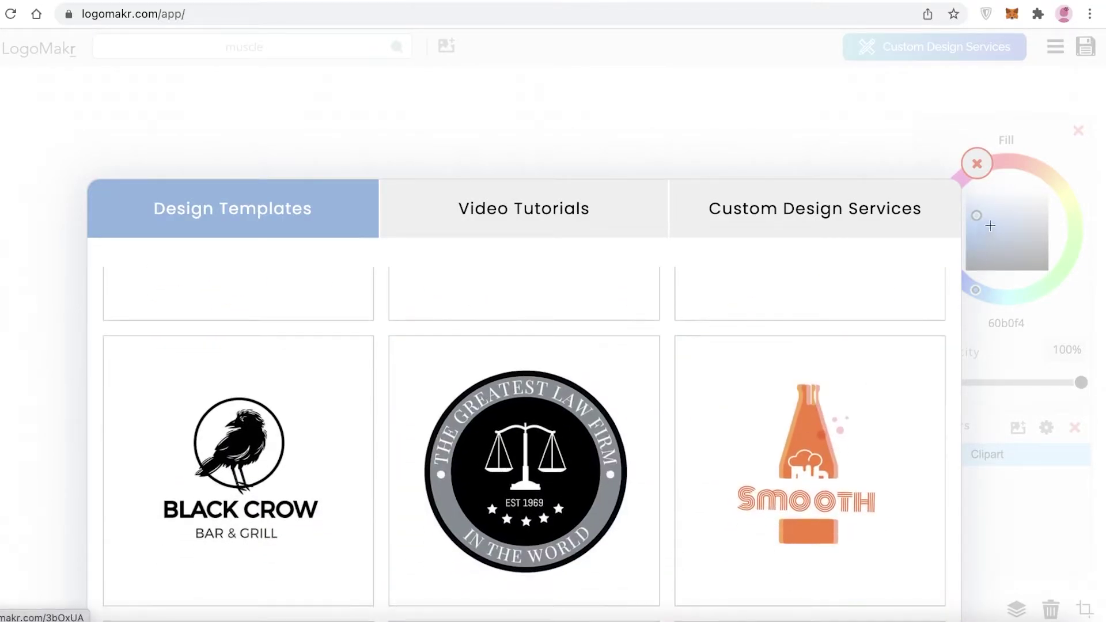
left_click_drag(976, 168, 936, 234)
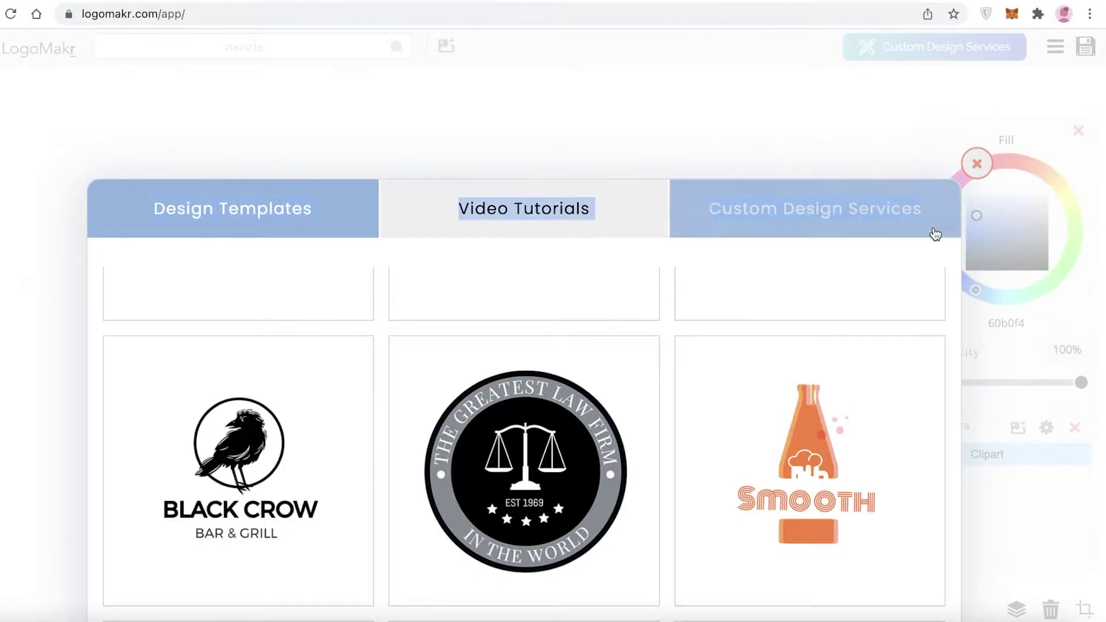
left_click(835, 139)
left_click(578, 608)
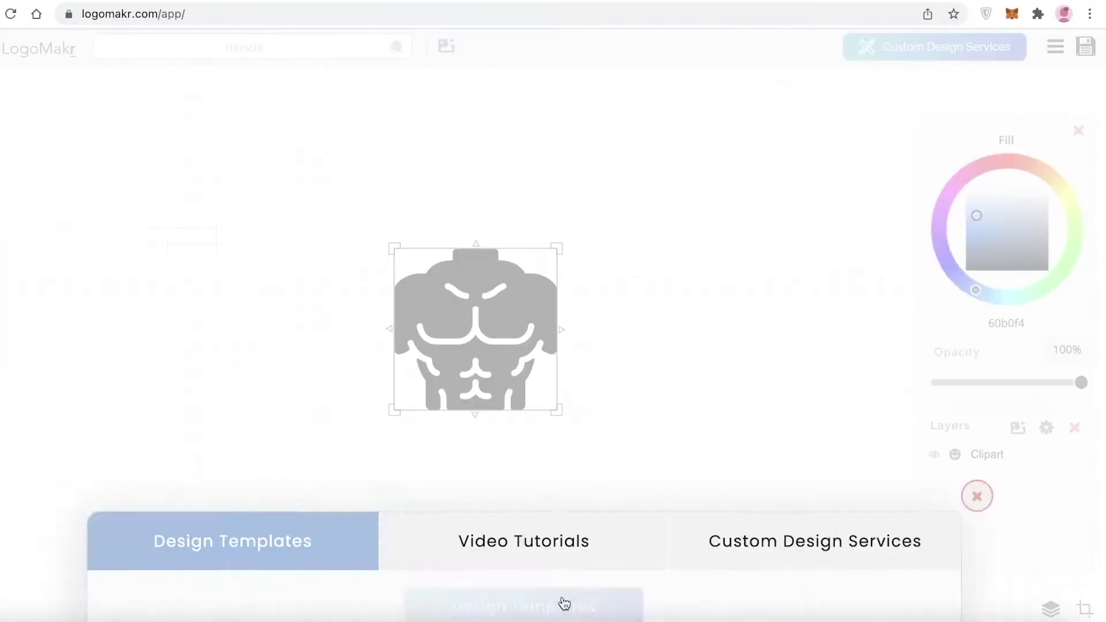
scroll(650, 427, "down", 10)
scroll(649, 419, "down", 10)
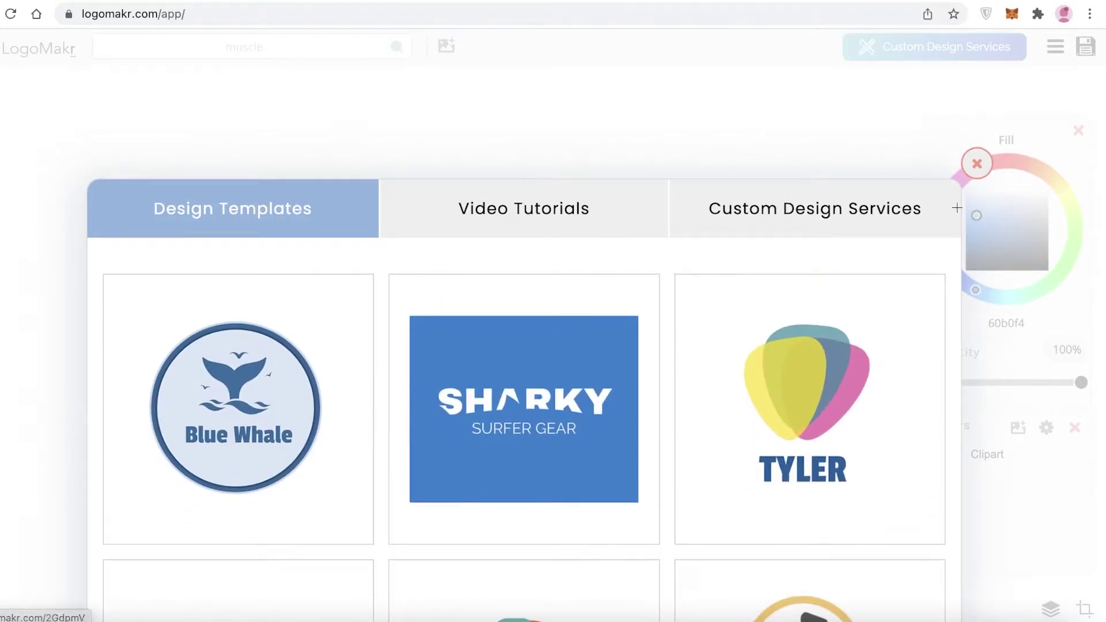
Close the templates gallery and recolour the torso clipart from black to dark maroon 5b1216
left_click(971, 171)
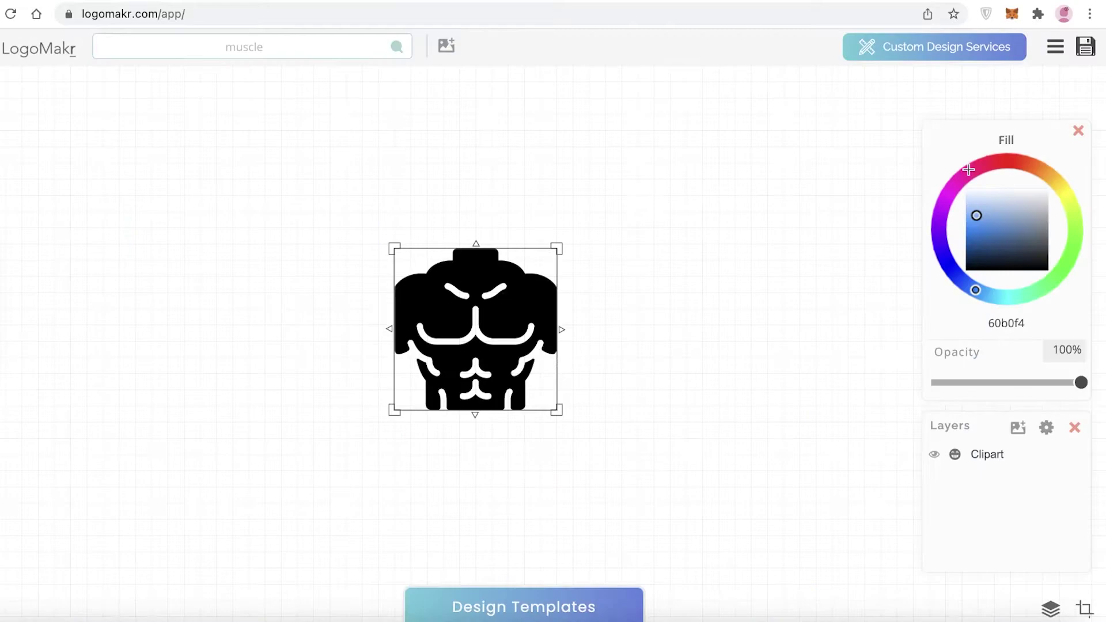
left_click_drag(495, 314, 490, 314)
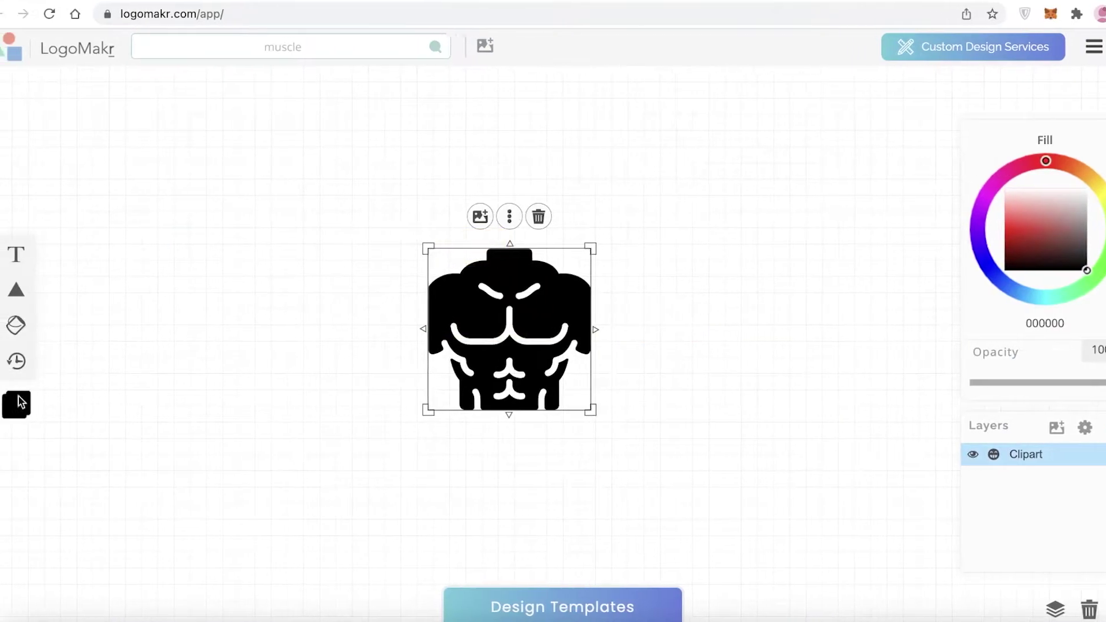
left_click(1019, 228)
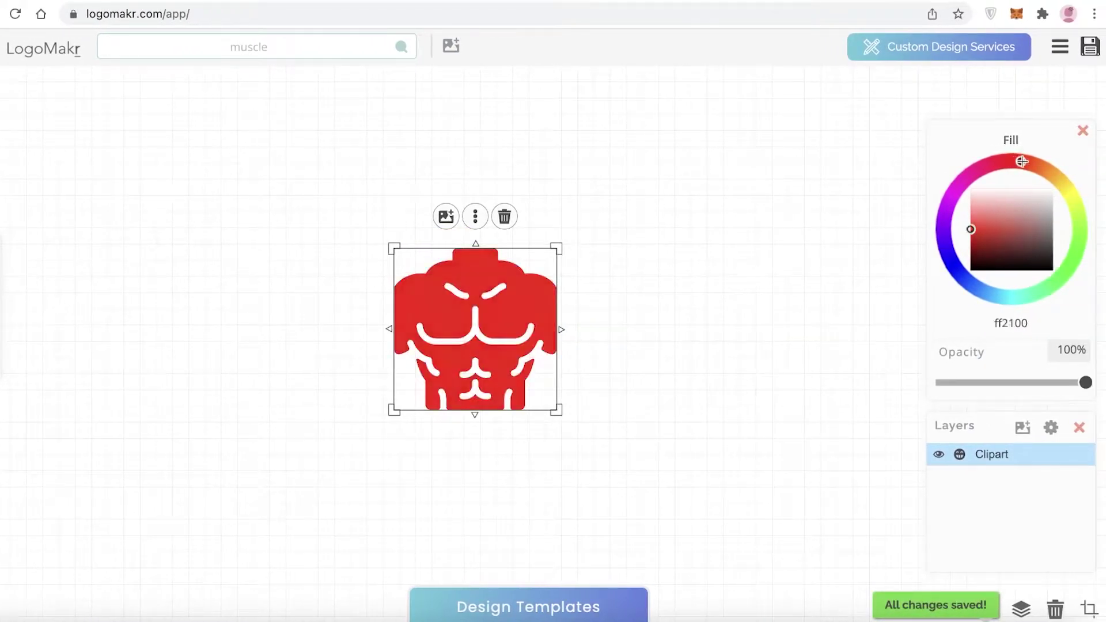
left_click(1105, 210)
mouse_move(1070, 211)
left_mouse_down()
mouse_move(1048, 288)
mouse_move(965, 299)
left_mouse_up()
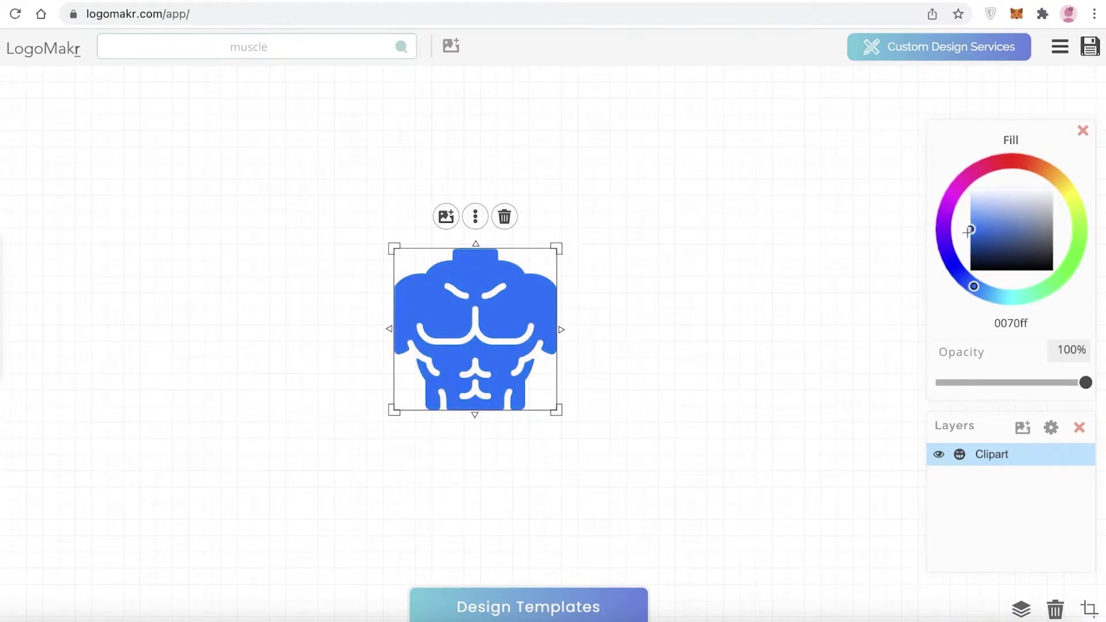
left_click_drag(969, 231, 1008, 240)
left_click(1011, 160)
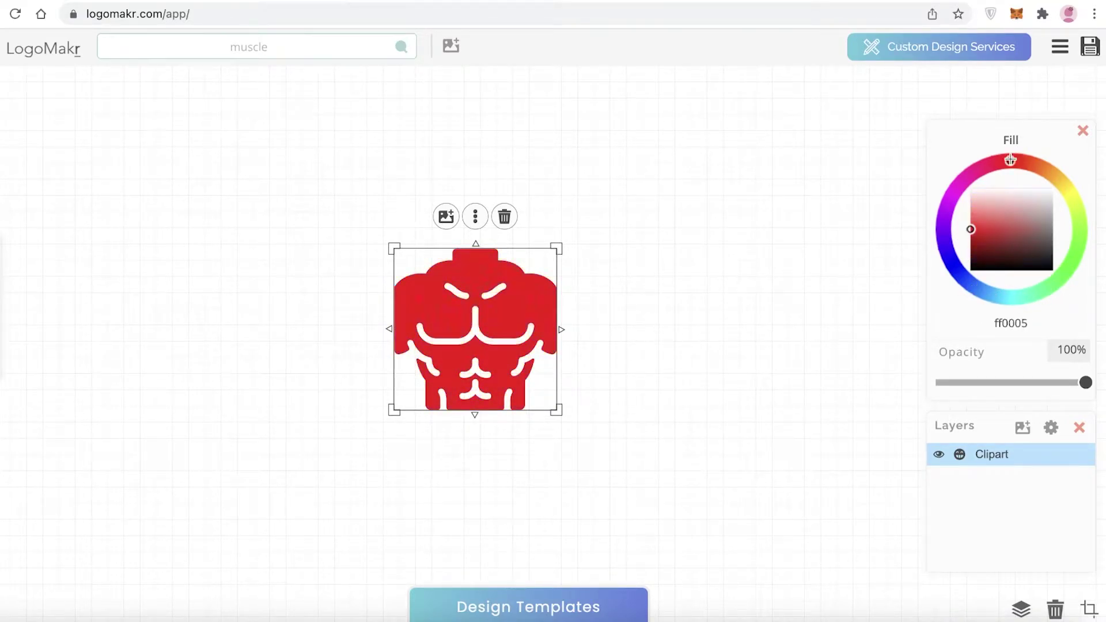
left_click_drag(1022, 163, 1010, 175)
left_click_drag(985, 235, 997, 250)
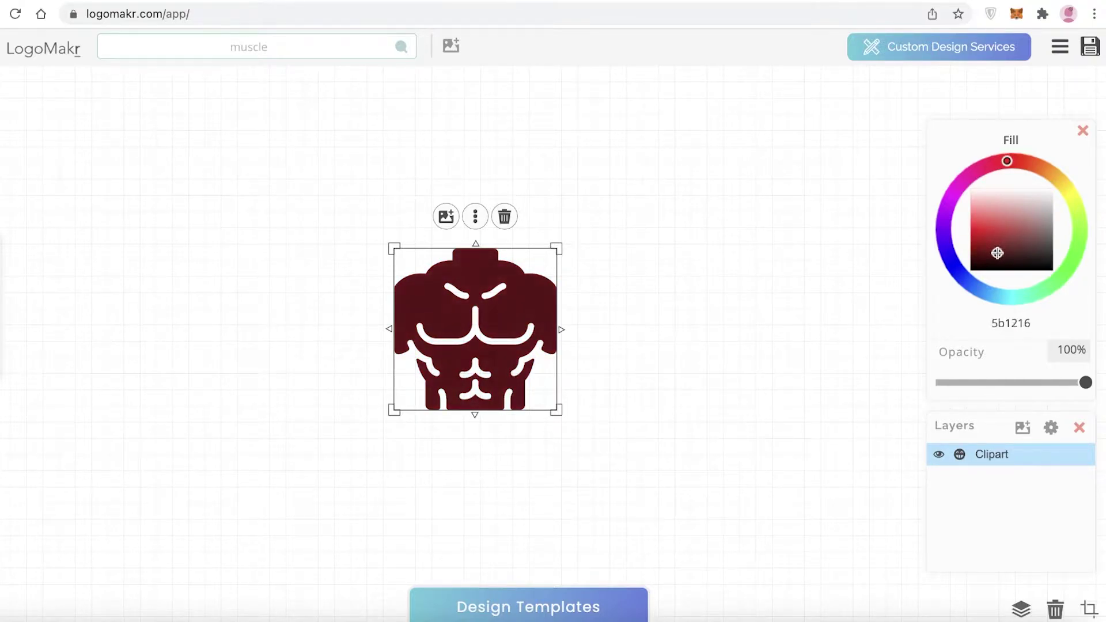
left_click(868, 354)
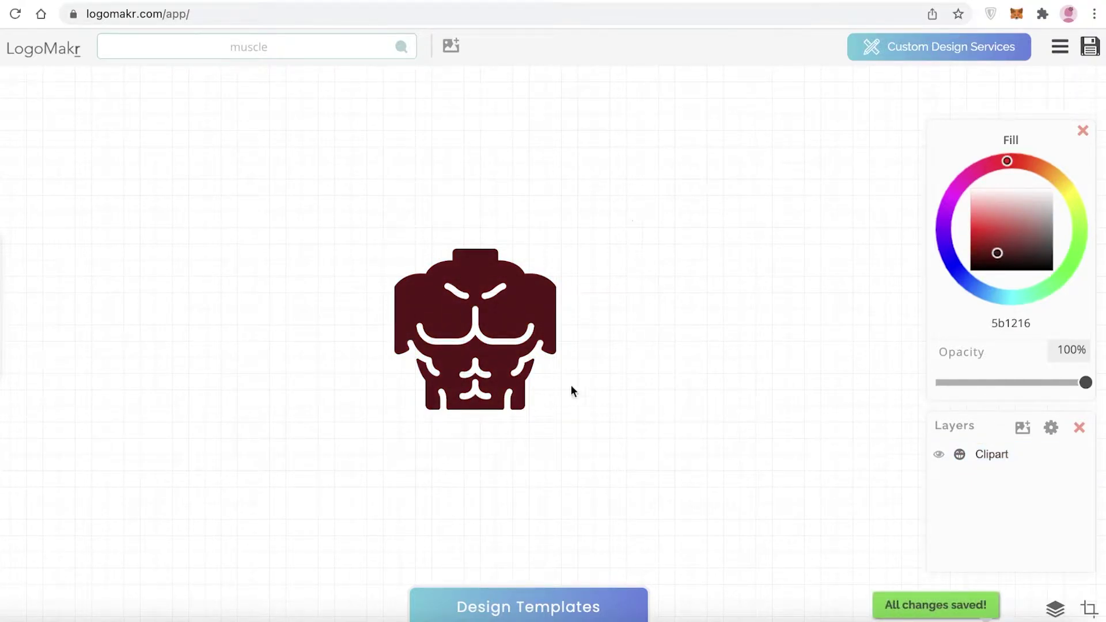
left_click(541, 352)
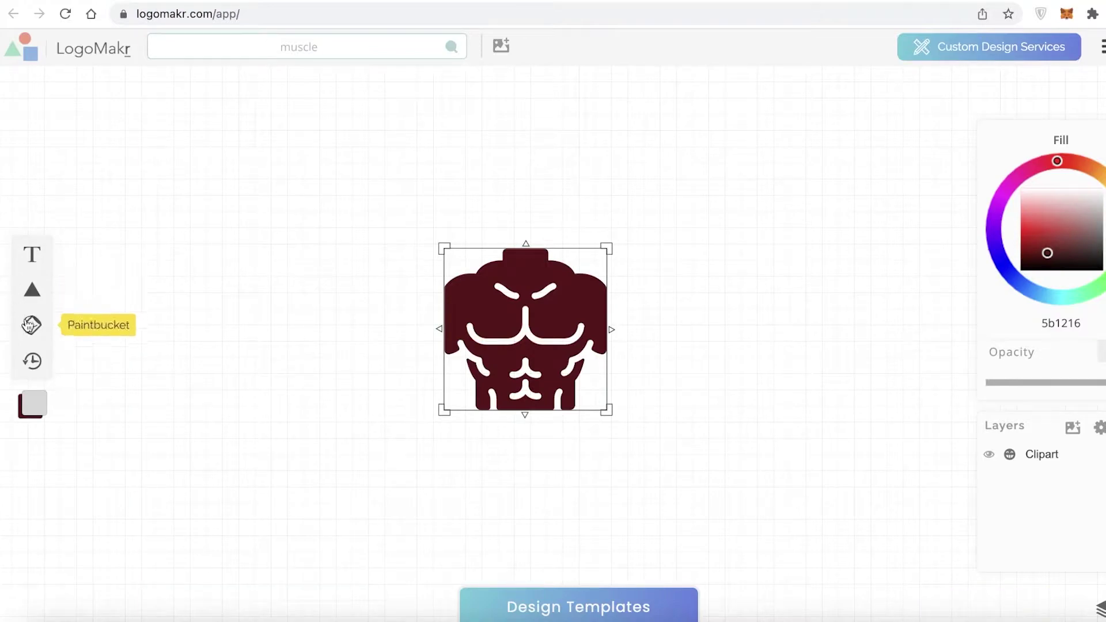
Add a Ring shape, enlarge it, and centre it around the maroon torso
left_click(33, 293)
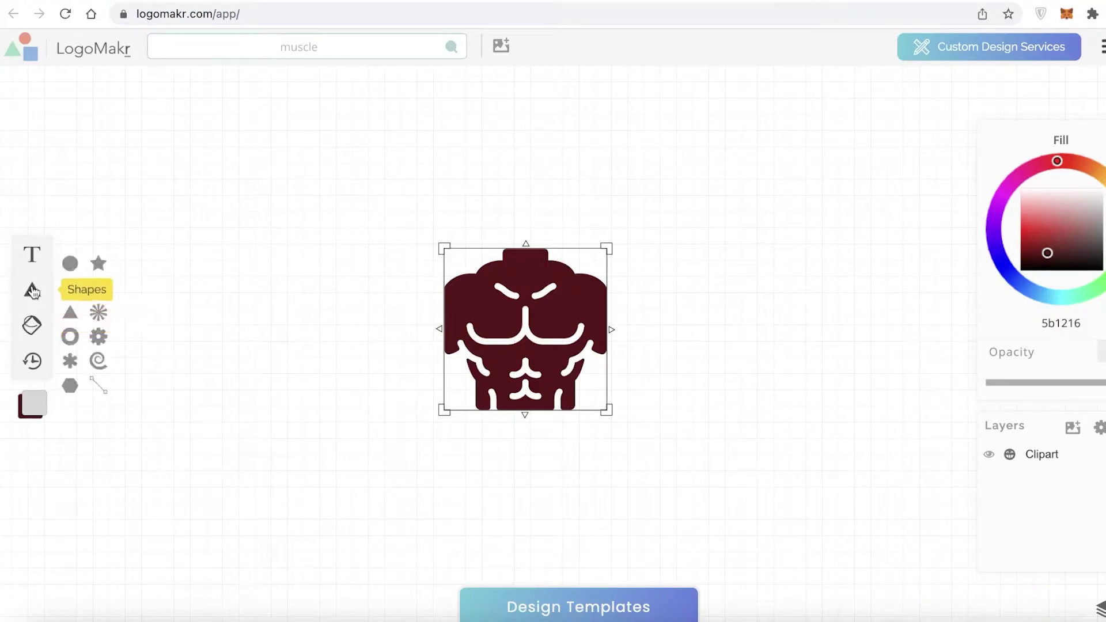
left_click(70, 336)
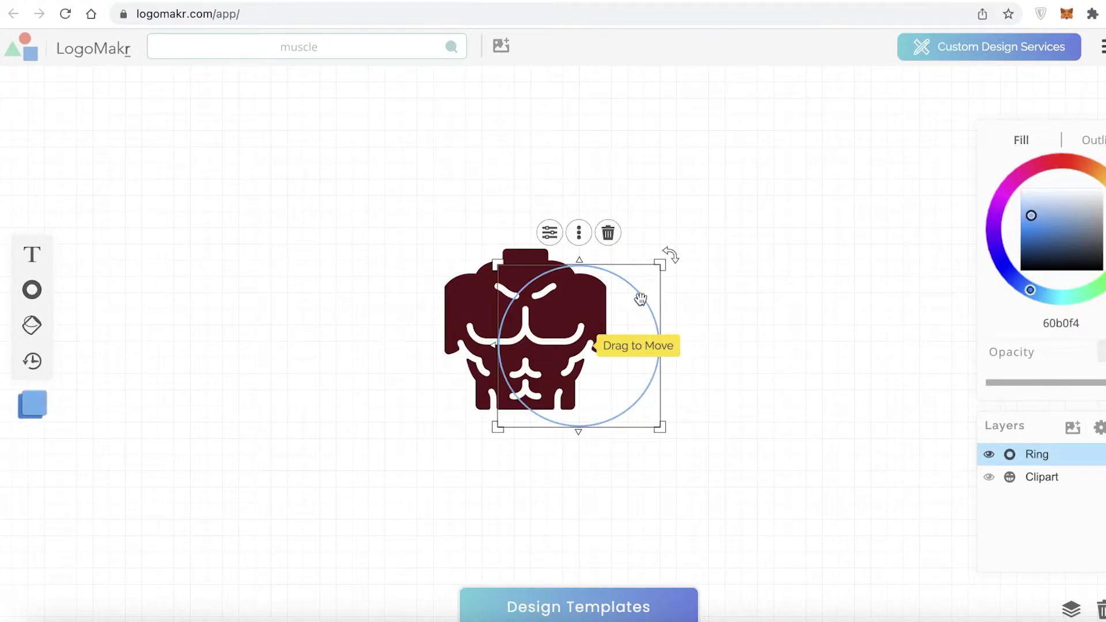
left_click_drag(641, 298, 519, 217)
left_click_drag(536, 345, 682, 452)
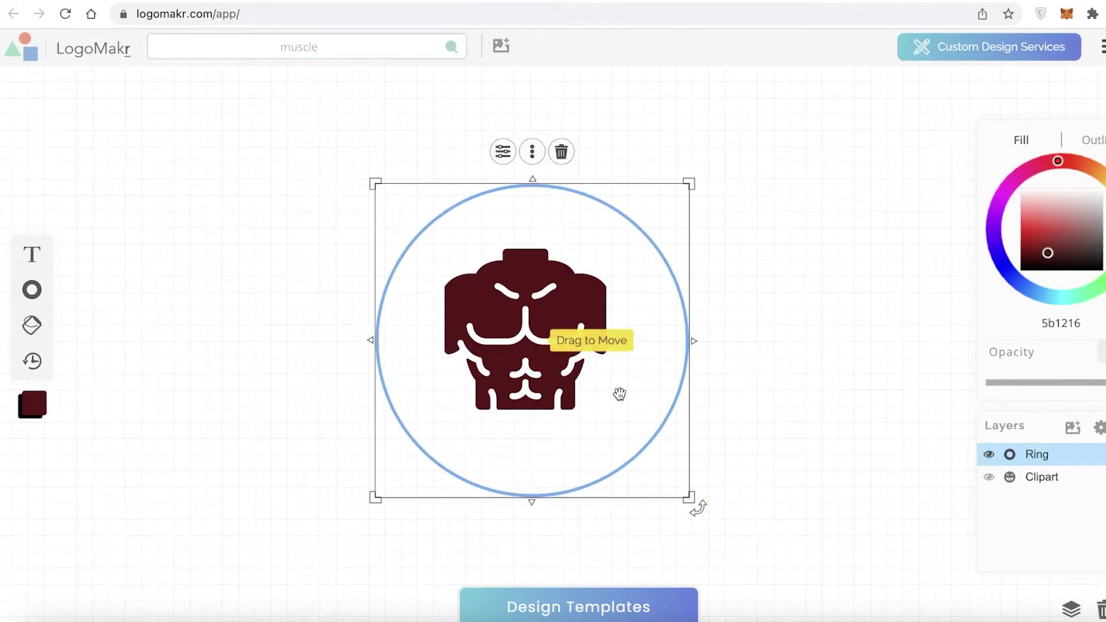
left_click_drag(620, 392, 606, 385)
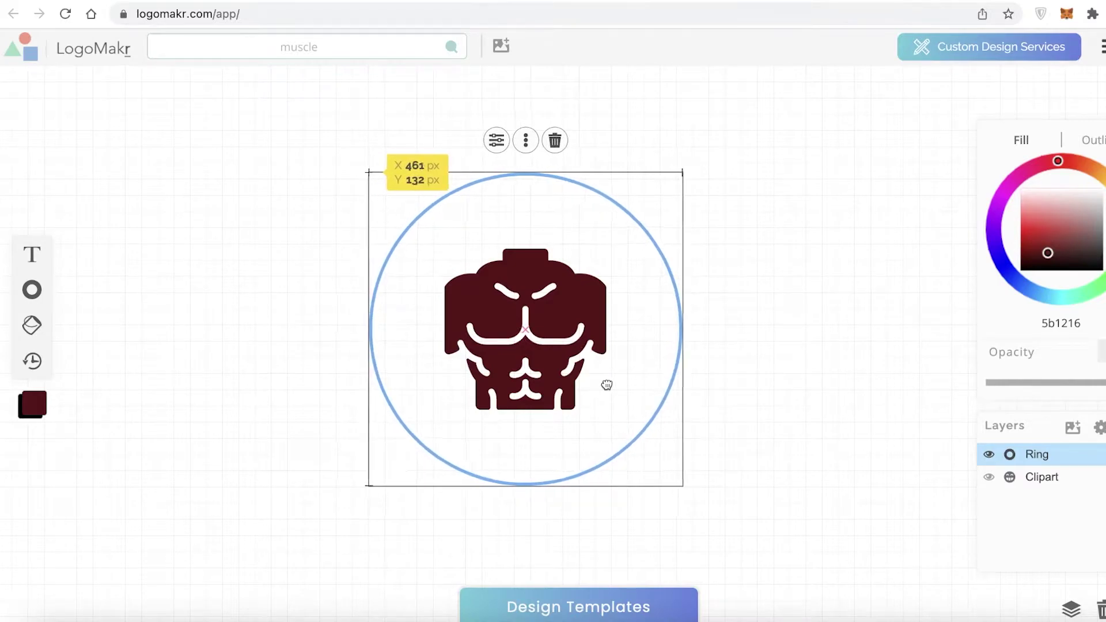
left_click_drag(628, 345, 634, 348)
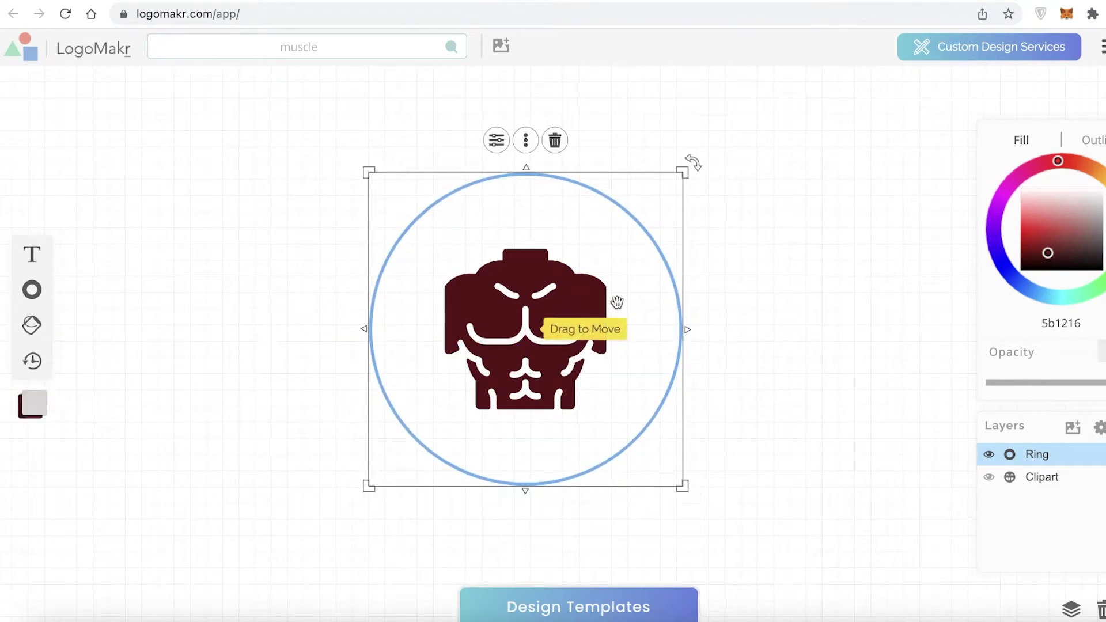
left_click_drag(615, 302, 617, 290)
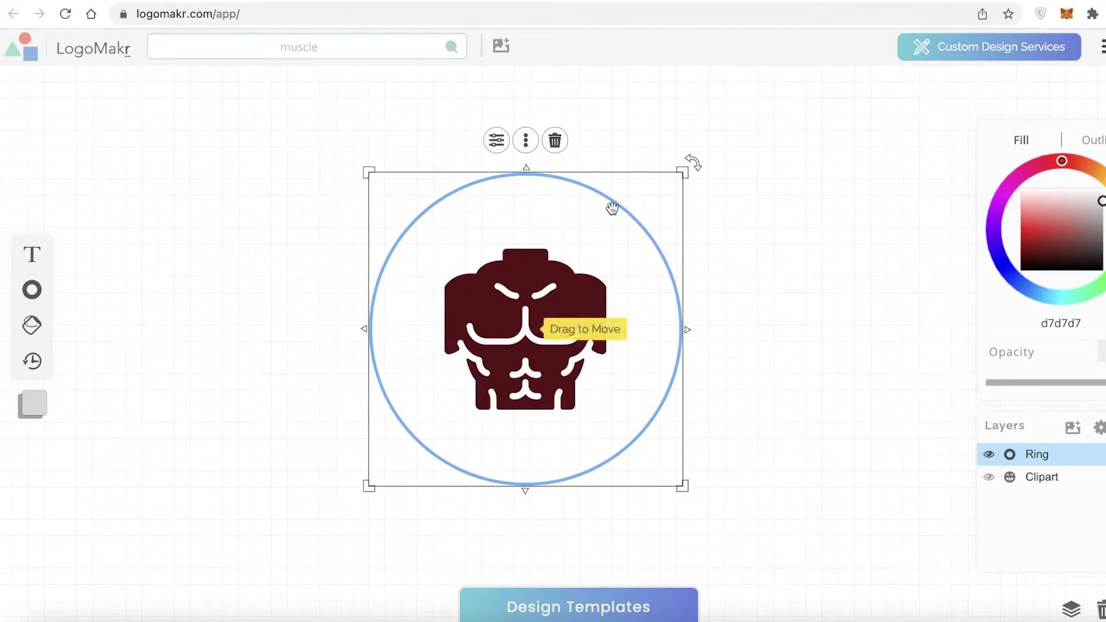
Thicken the ring's outline by raising Line Width in its Styles panel
left_click(527, 143)
left_click(499, 144)
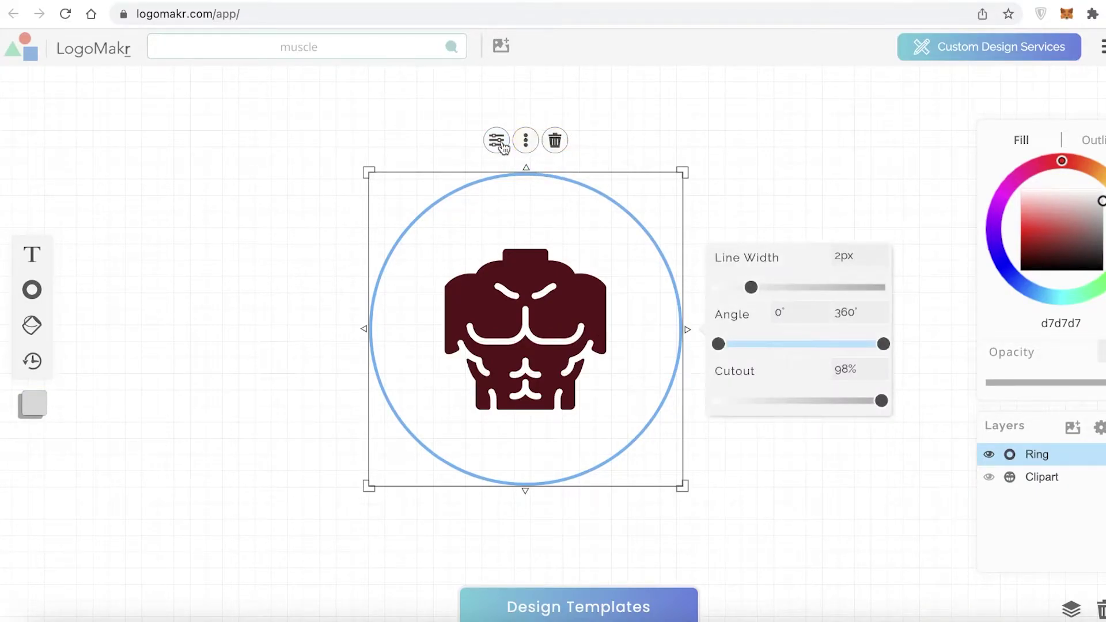
left_click_drag(753, 287, 786, 286)
left_click(791, 431)
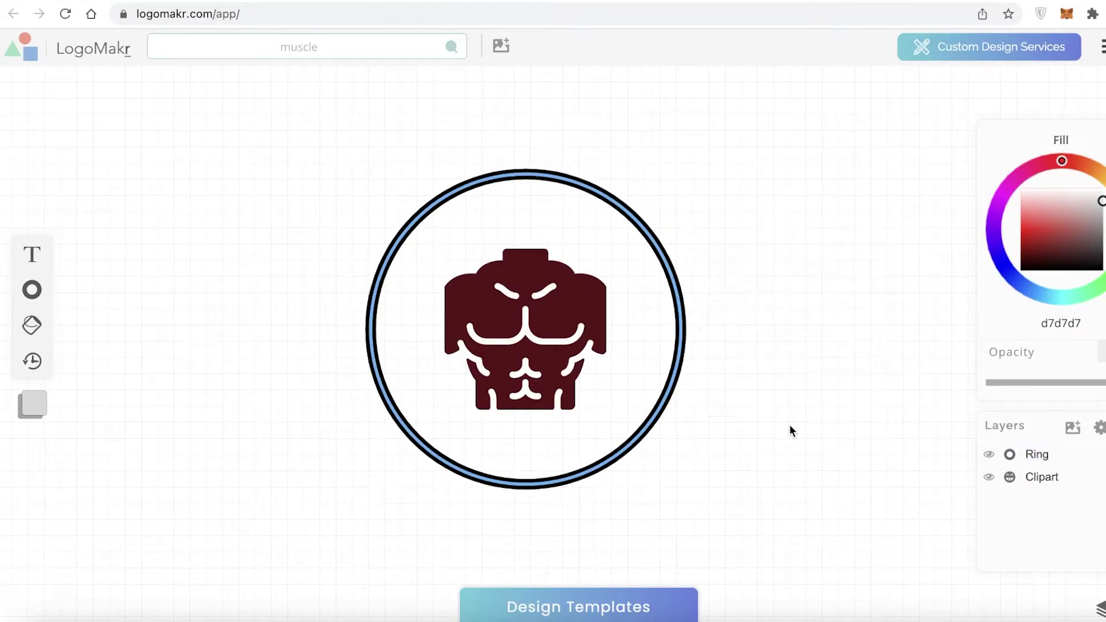
Set the ring's fill colour to solid black 000000
left_click(655, 301)
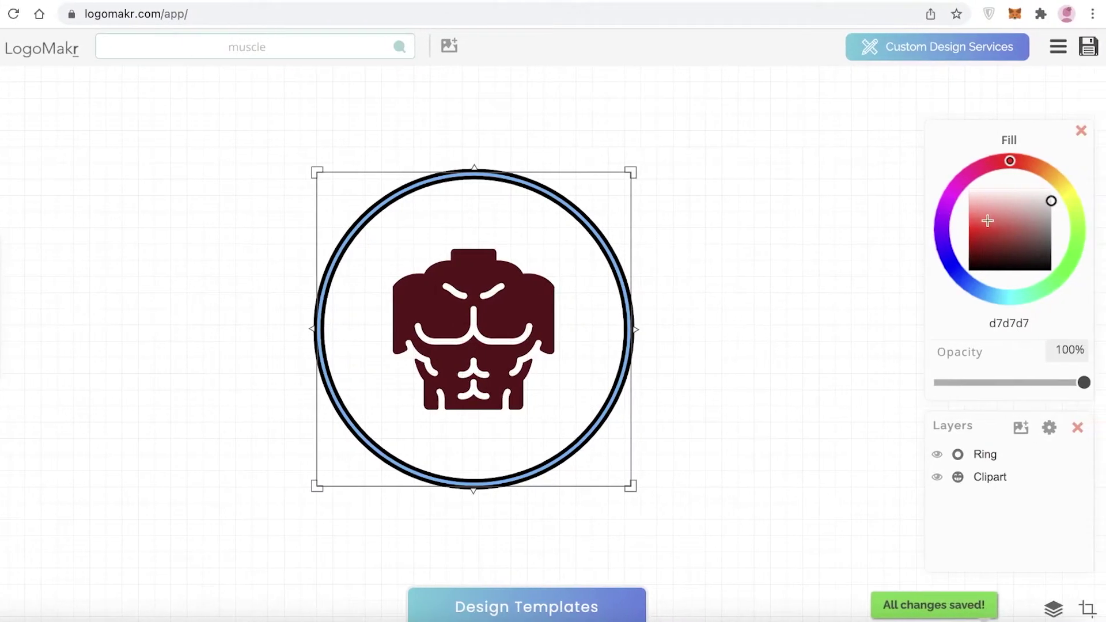
left_click_drag(1039, 226, 991, 272)
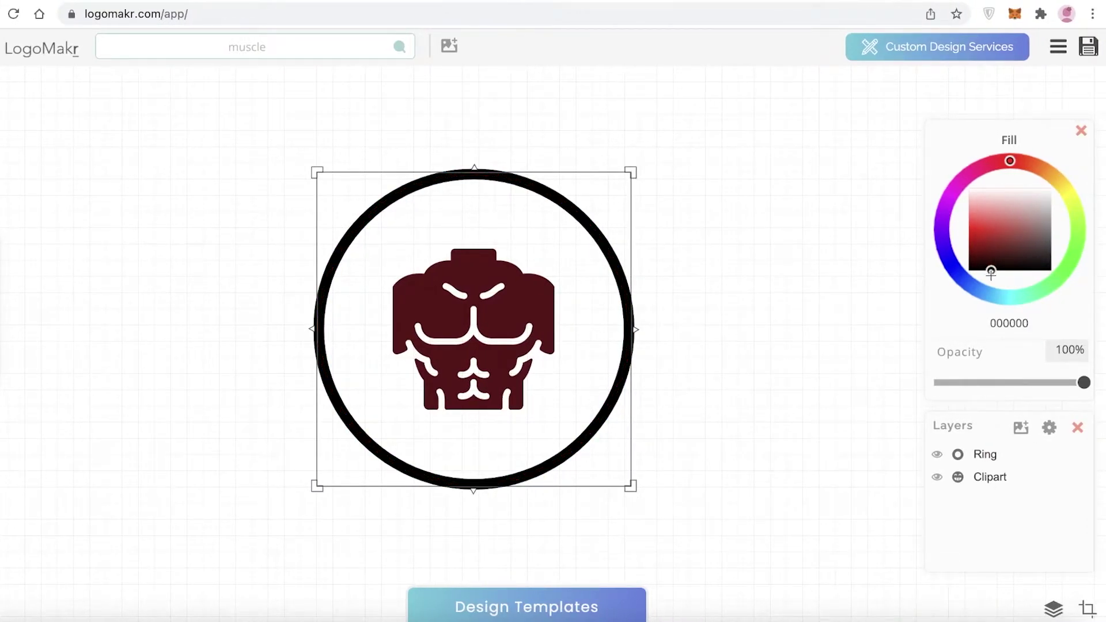
left_click_drag(1005, 163, 1070, 282)
left_click_drag(1029, 316, 943, 190)
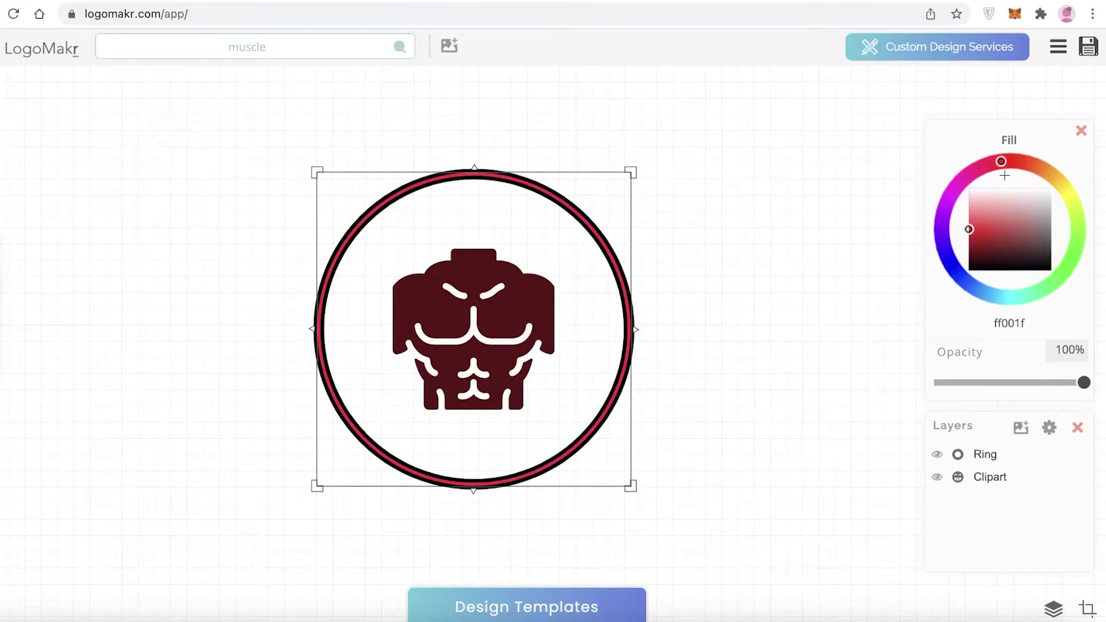
left_click_drag(988, 230, 977, 293)
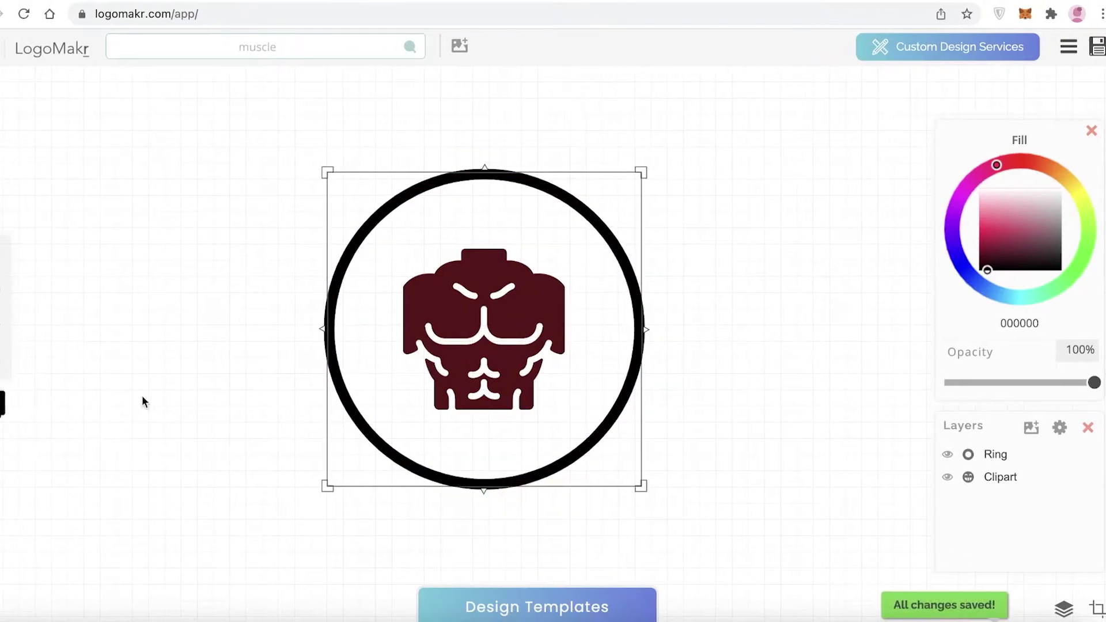
Add curved 'Type Something' text and delete the straight placeholder text layer
mouse_move(35, 262)
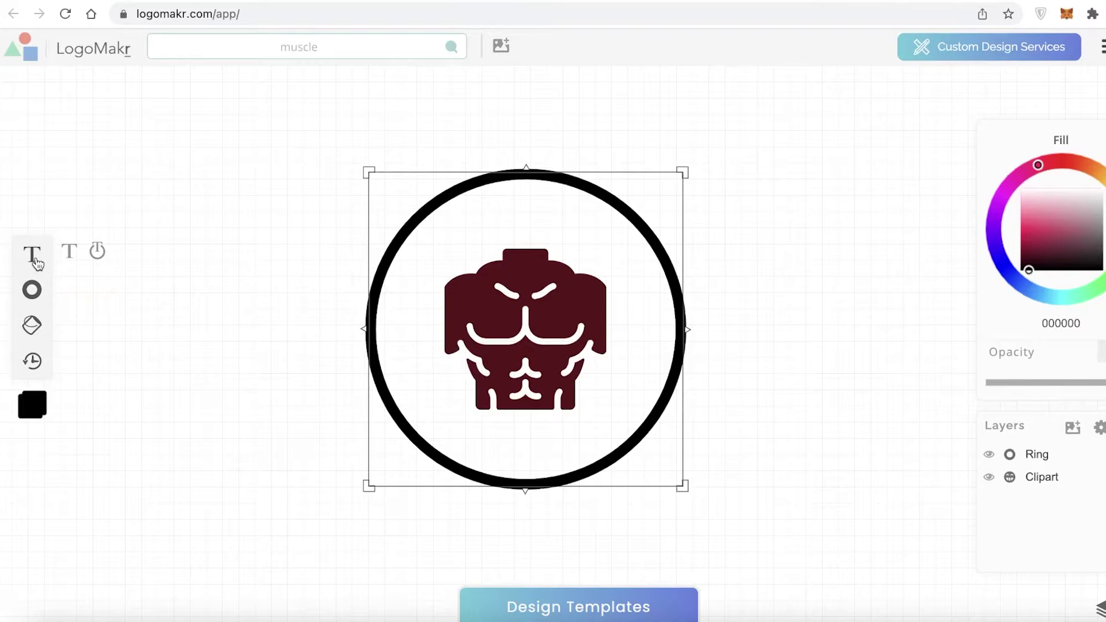
left_click(69, 251)
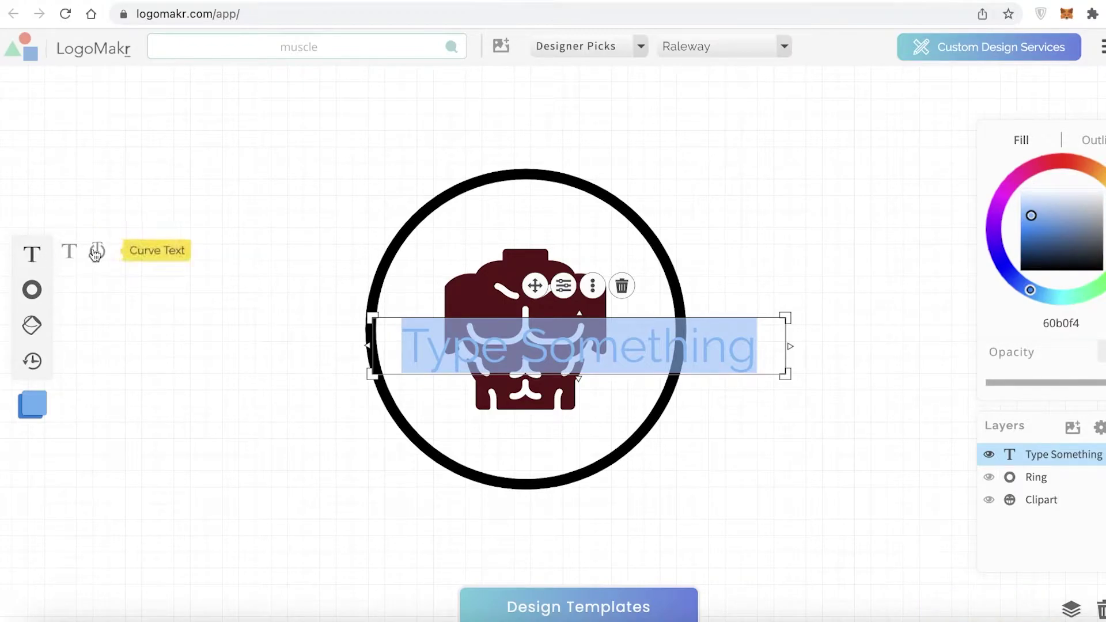
left_click(96, 252)
left_click_drag(636, 349, 296, 311)
left_click(712, 348)
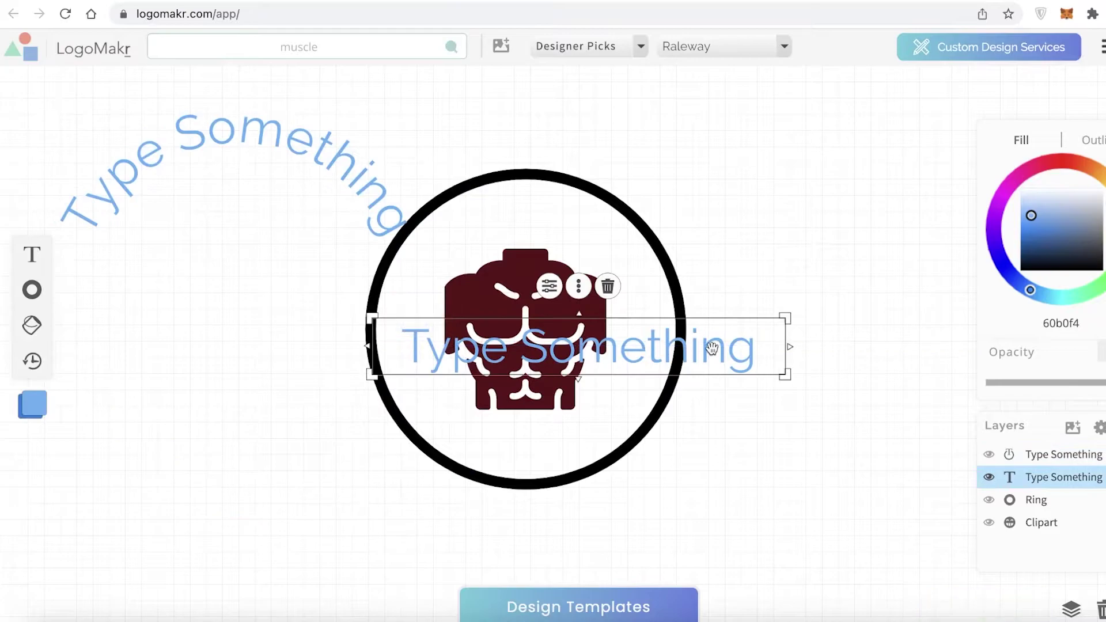
key("Delete")
Shrink the curved text and position it along the ring's inner top
left_click_drag(192, 176, 481, 254)
left_click_drag(733, 587, 611, 464)
left_click_drag(436, 178, 530, 219)
left_click(499, 214)
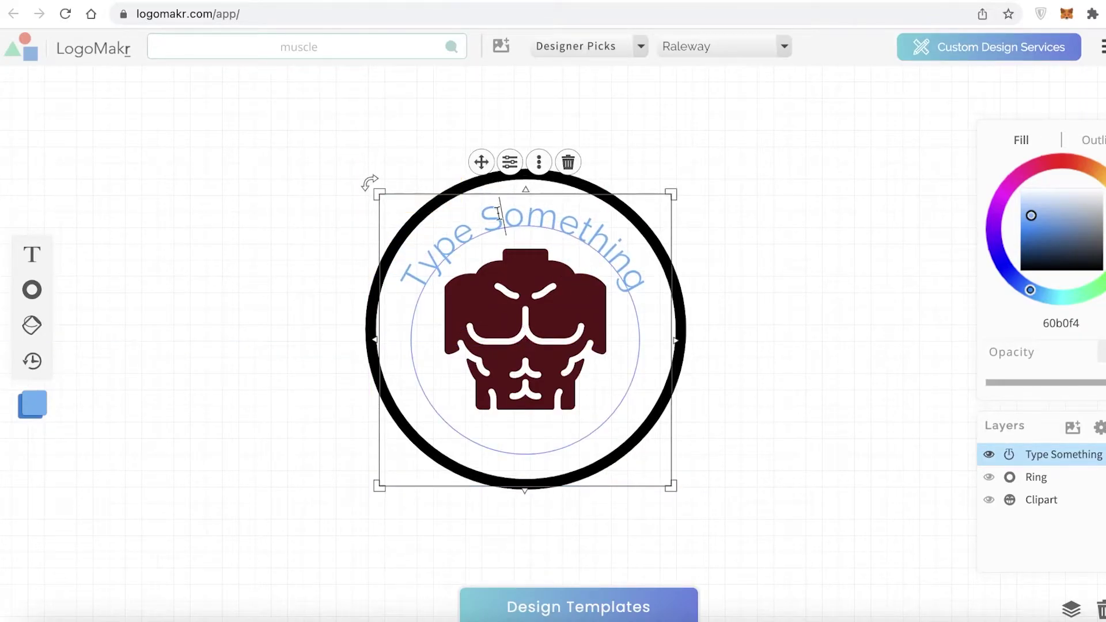
Replace the curved placeholder wording with 'sharks gym'
triple_click(498, 214)
key("BackSpace")
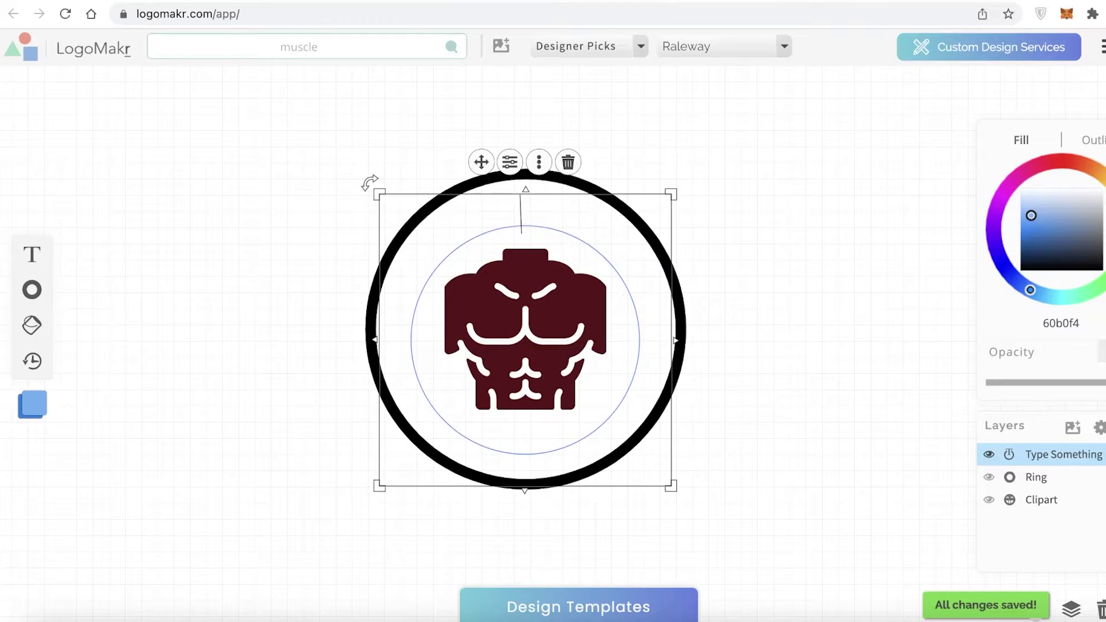
type("sharke")
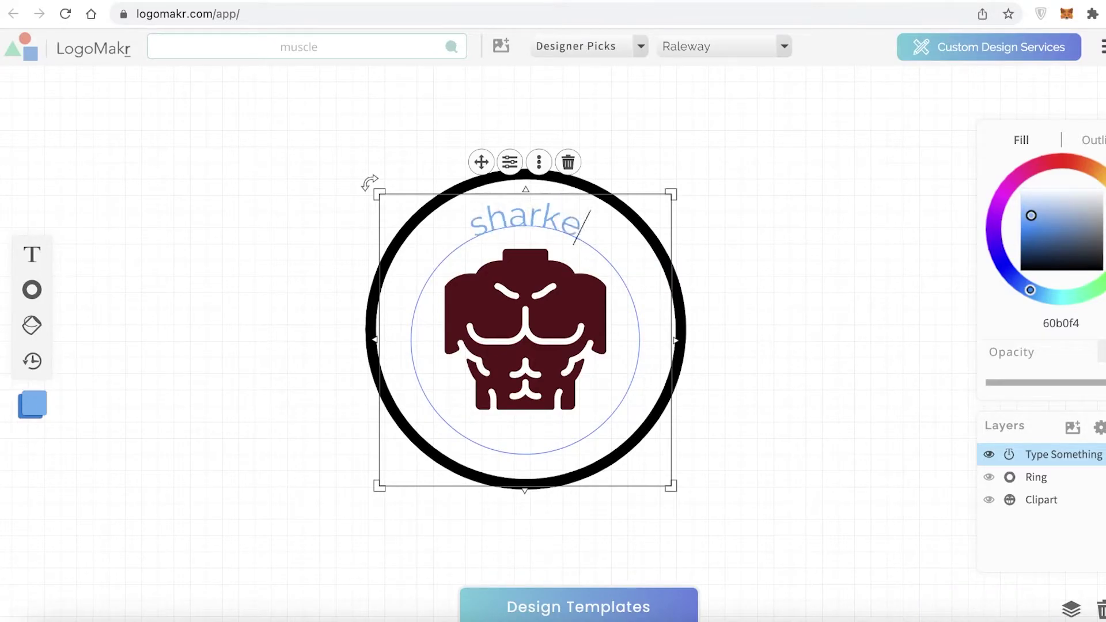
key("BackSpace")
type("s gum")
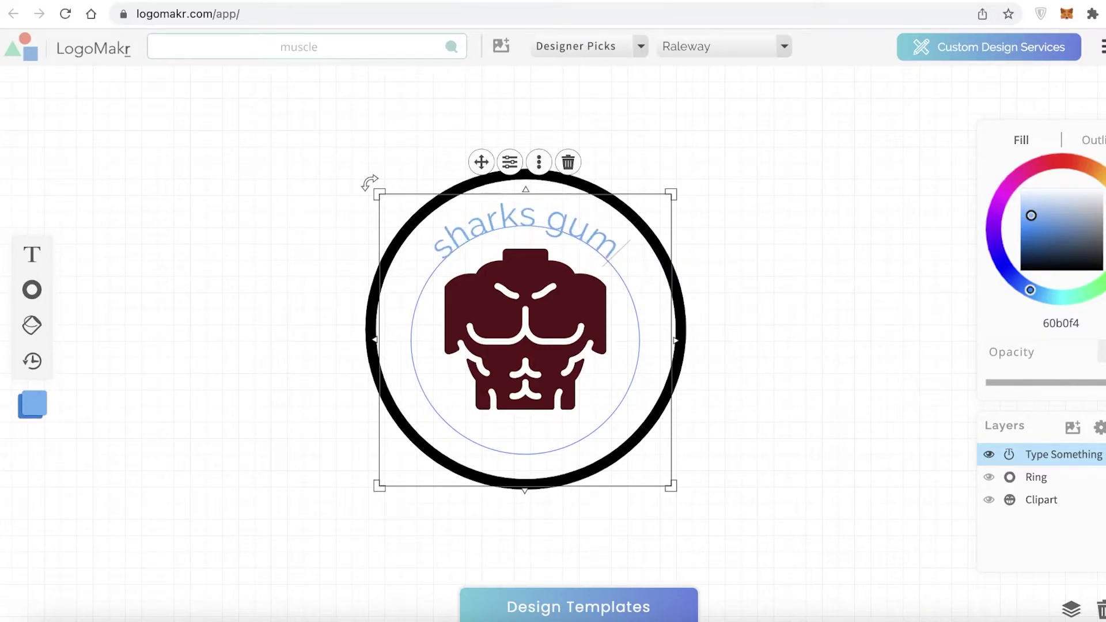
key("BackSpace")
key("BackSpace")
type("ym")
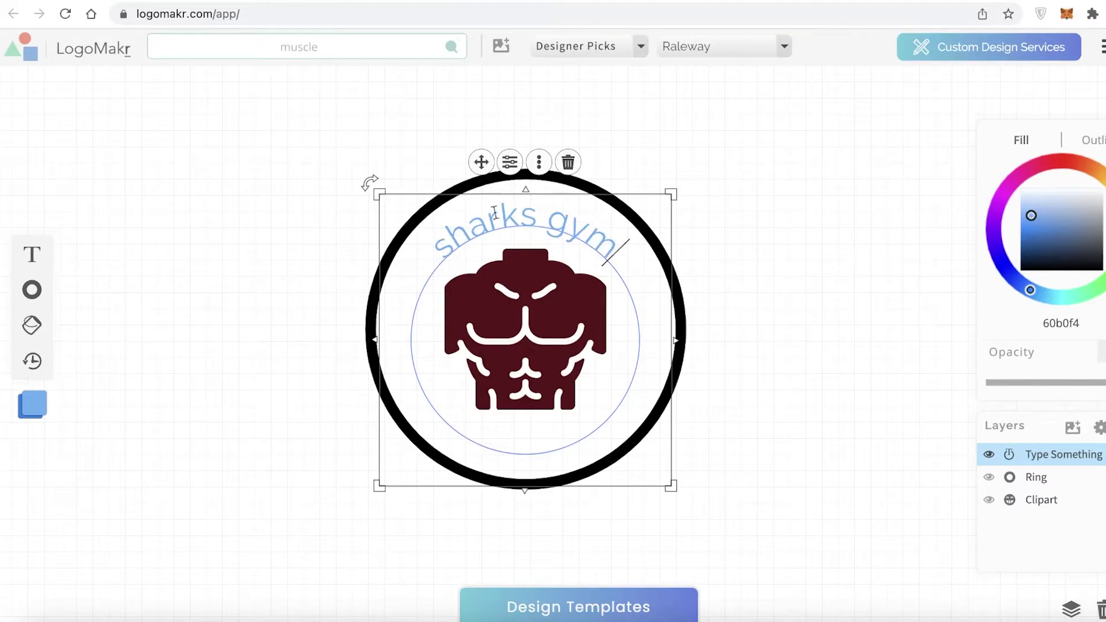
Style the 'sharks gym' text bold at a 68px font size
triple_click(448, 253)
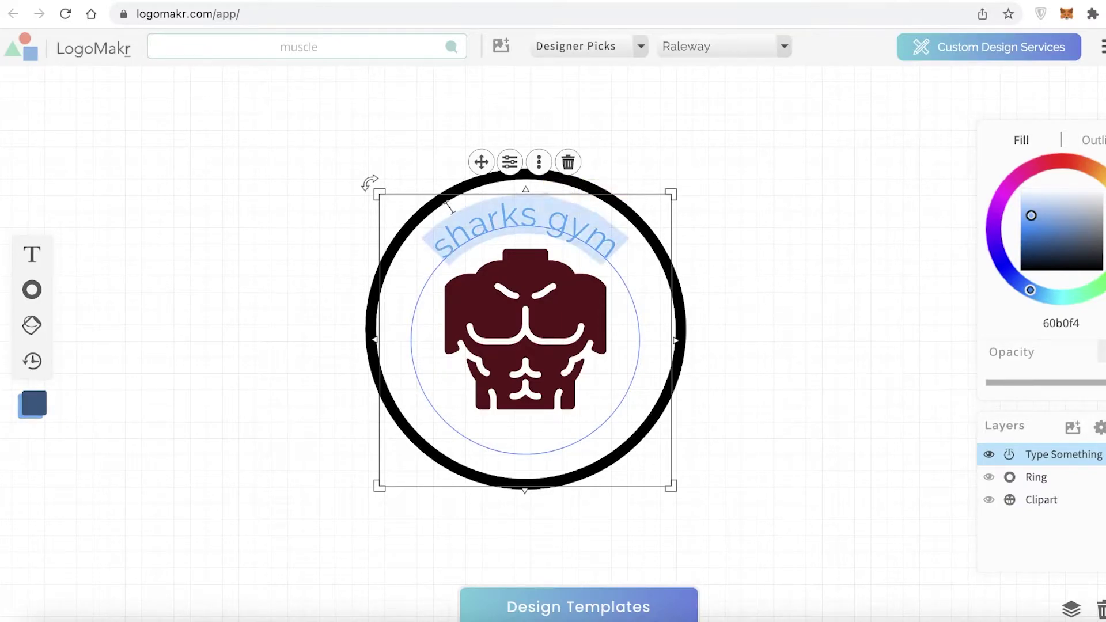
left_click(540, 163)
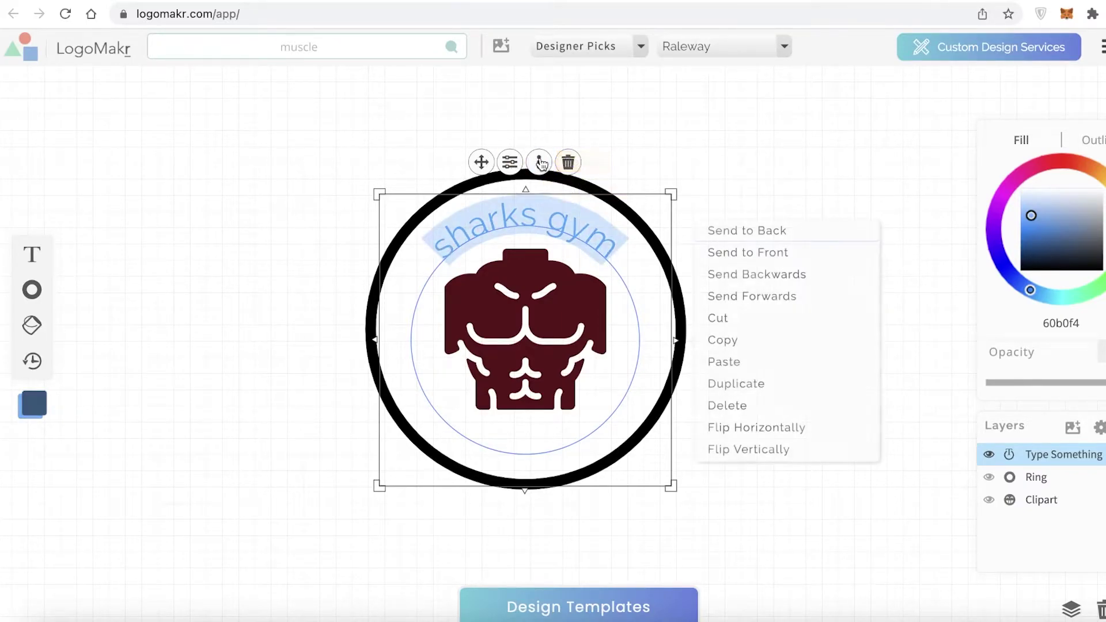
left_click(510, 162)
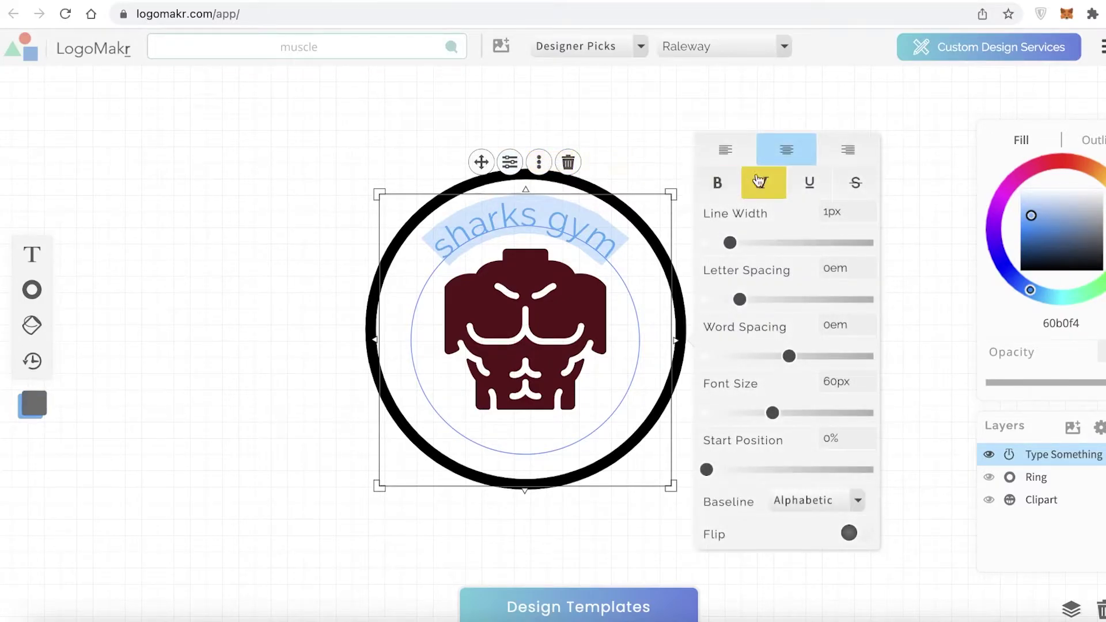
left_click(841, 510)
left_click(840, 509)
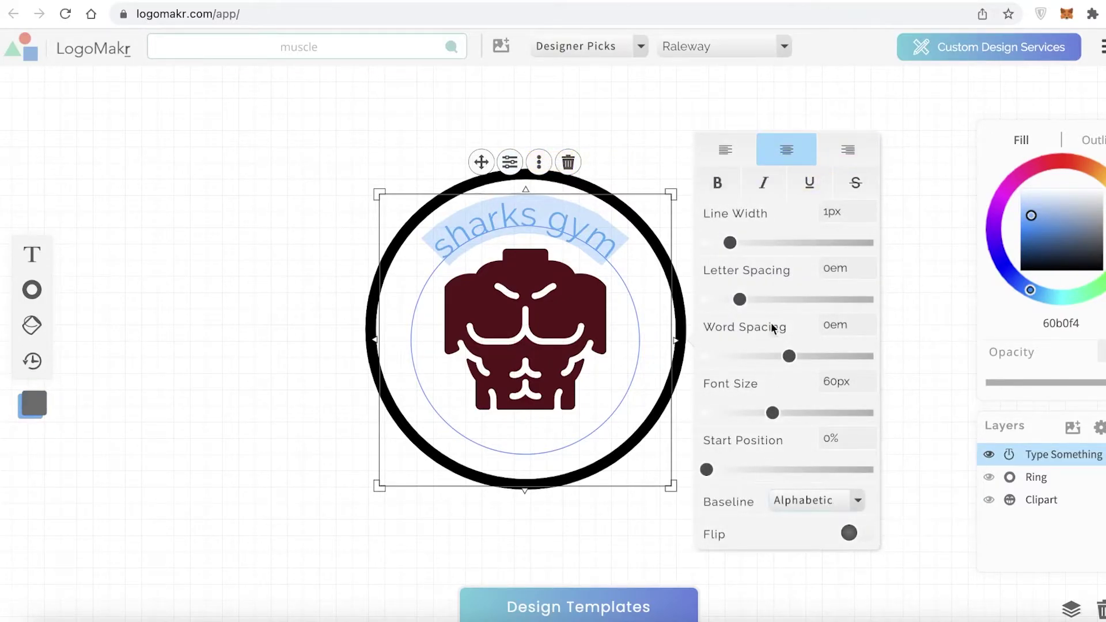
left_click_drag(772, 413, 779, 414)
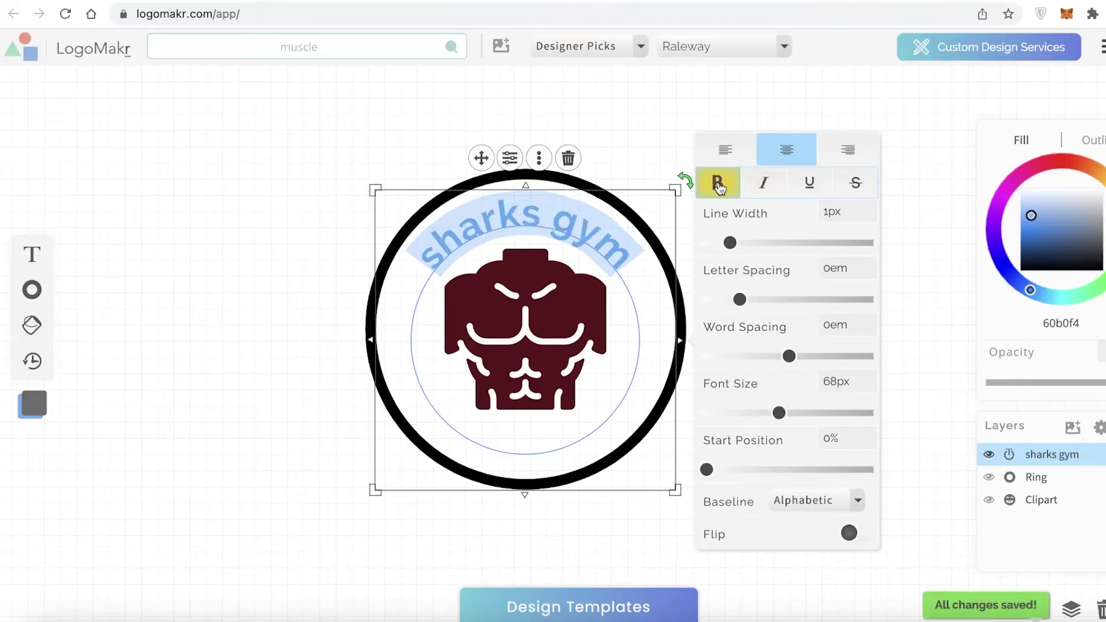
Recolour the 'sharks gym' text dark red 8c0008
left_click(587, 112)
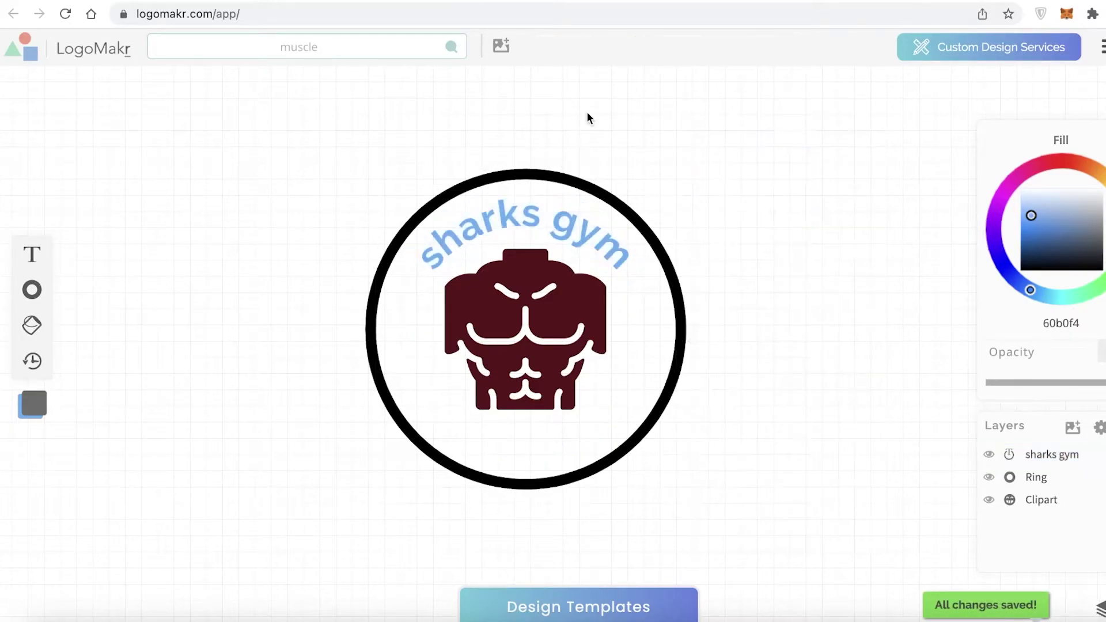
left_click(576, 249)
left_click(476, 203)
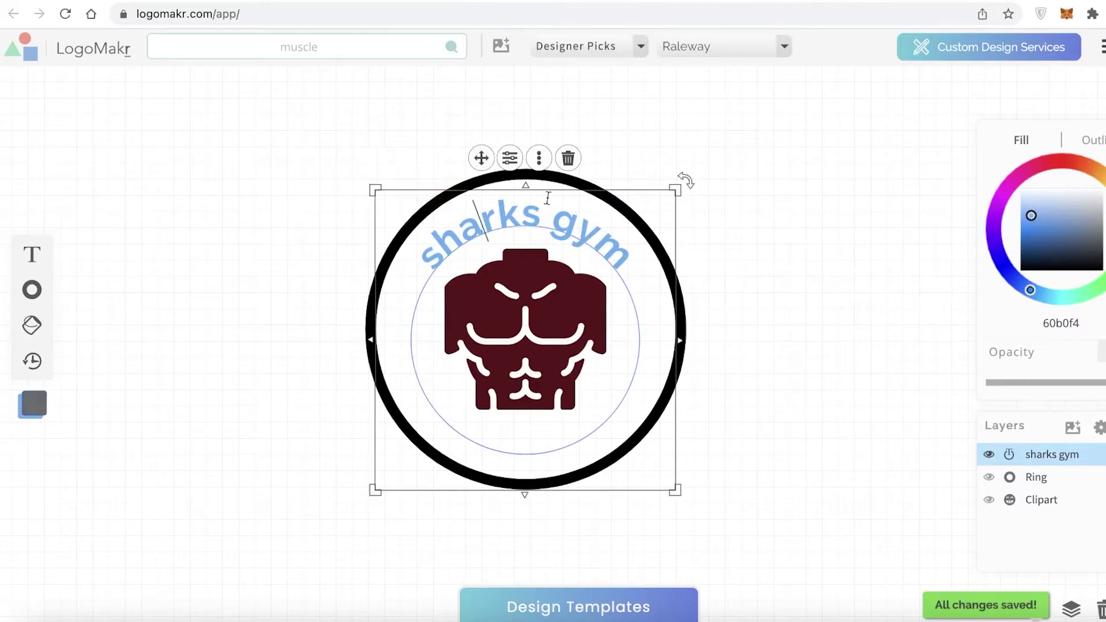
mouse_move(1036, 247)
left_mouse_down()
mouse_move(1051, 267)
mouse_move(1023, 210)
left_mouse_up()
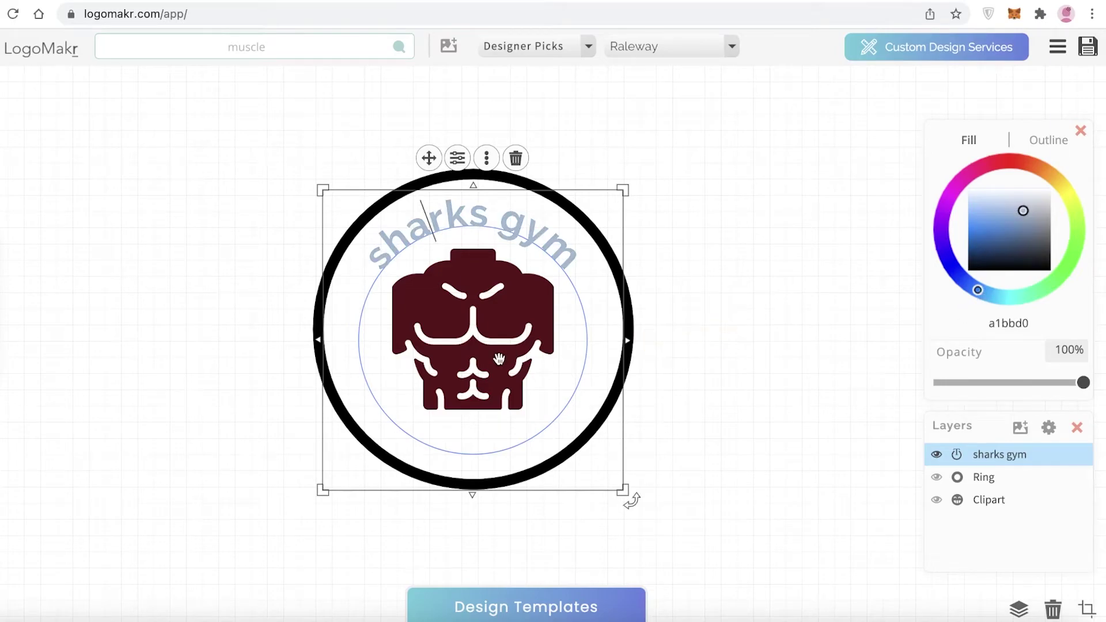
left_click_drag(503, 214, 542, 224)
left_click_drag(1022, 217, 952, 260)
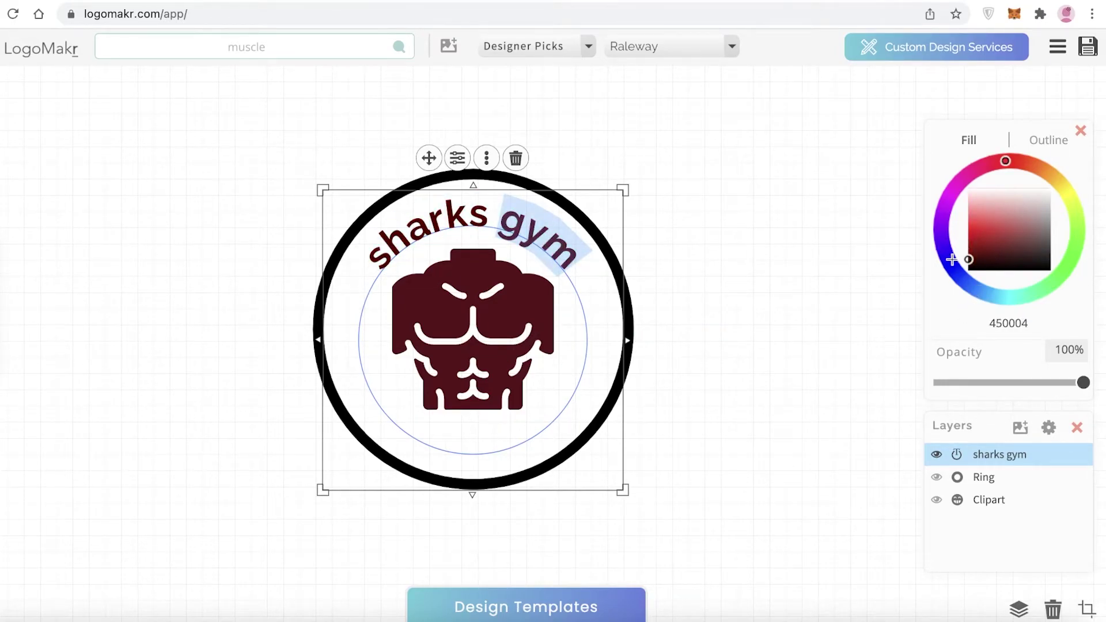
Add a new straight 'Type Something' text layer over the torso
left_click(756, 240)
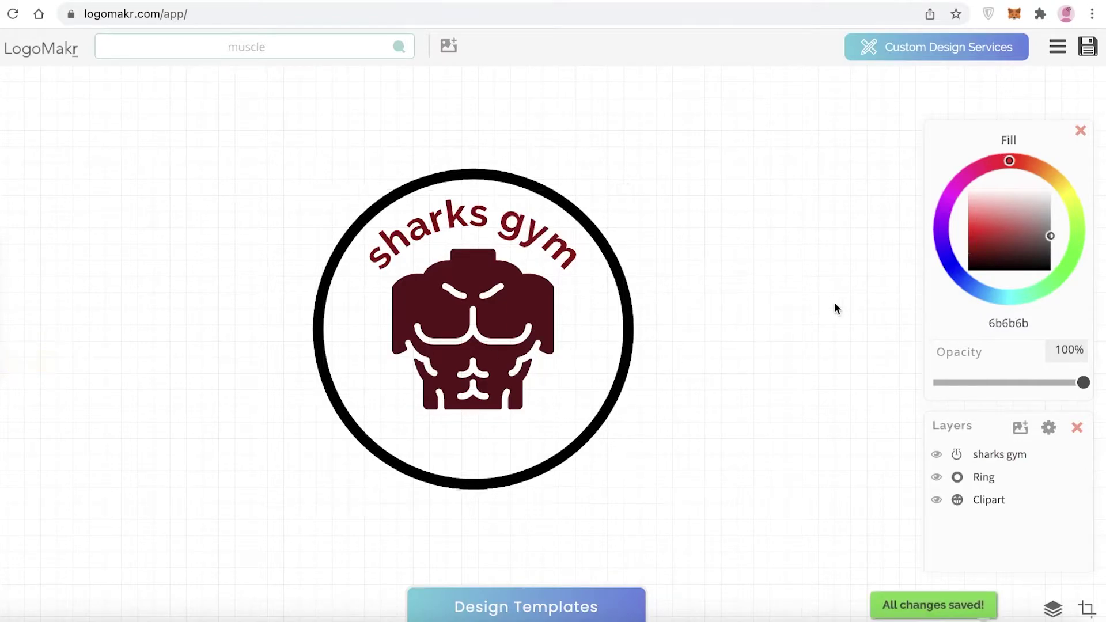
left_click(631, 314)
left_click(16, 254)
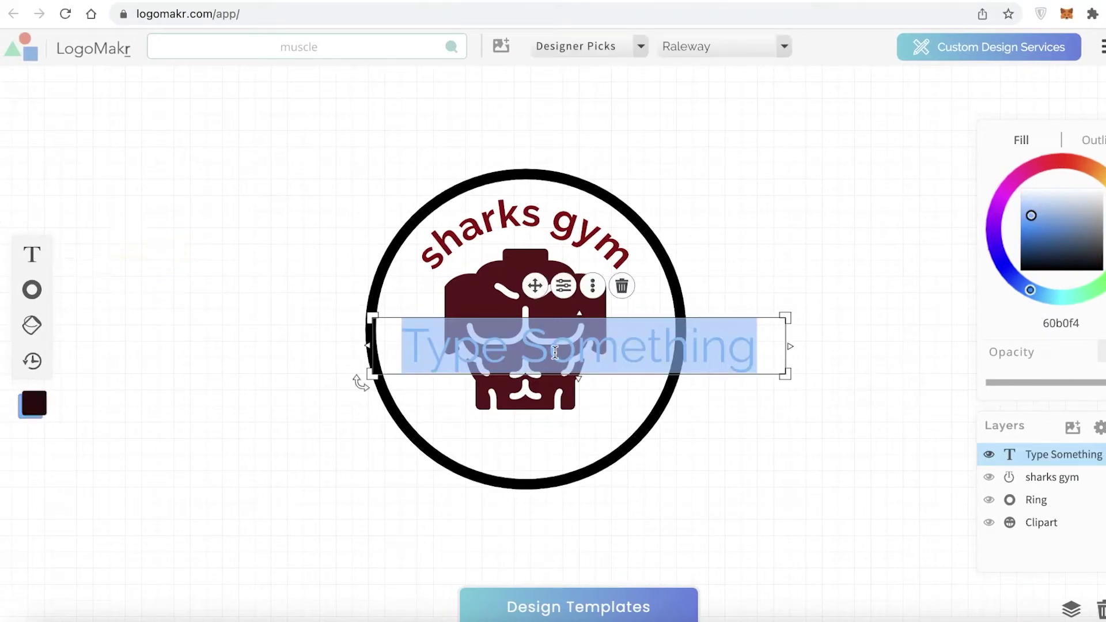
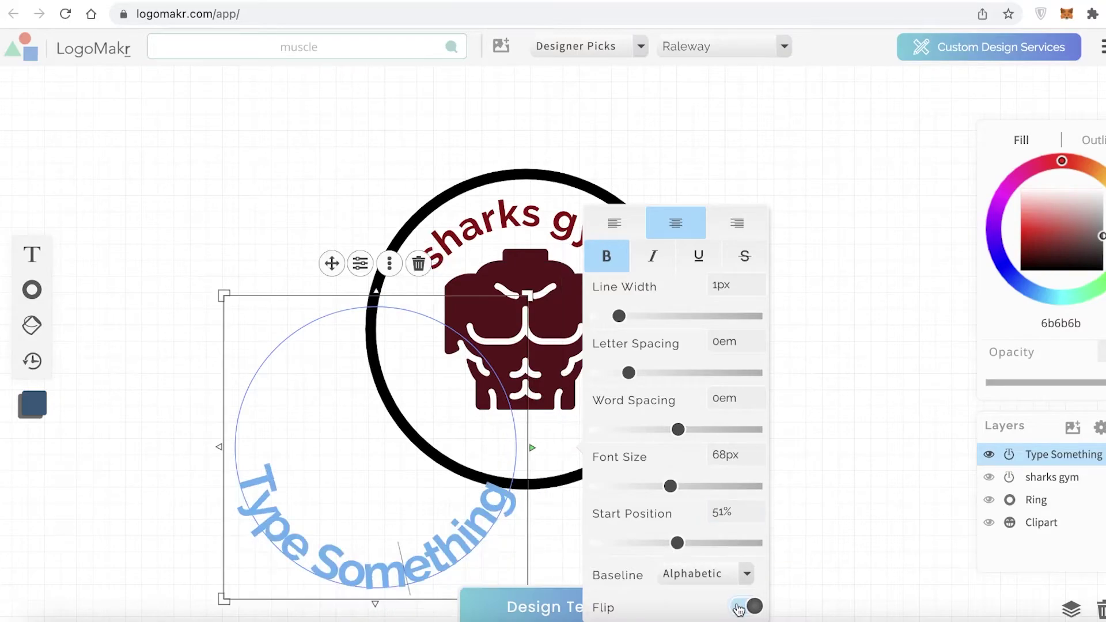
Shift the curved text's start position and spread its letter spacing to 0.04em
left_click_drag(678, 544, 678, 551)
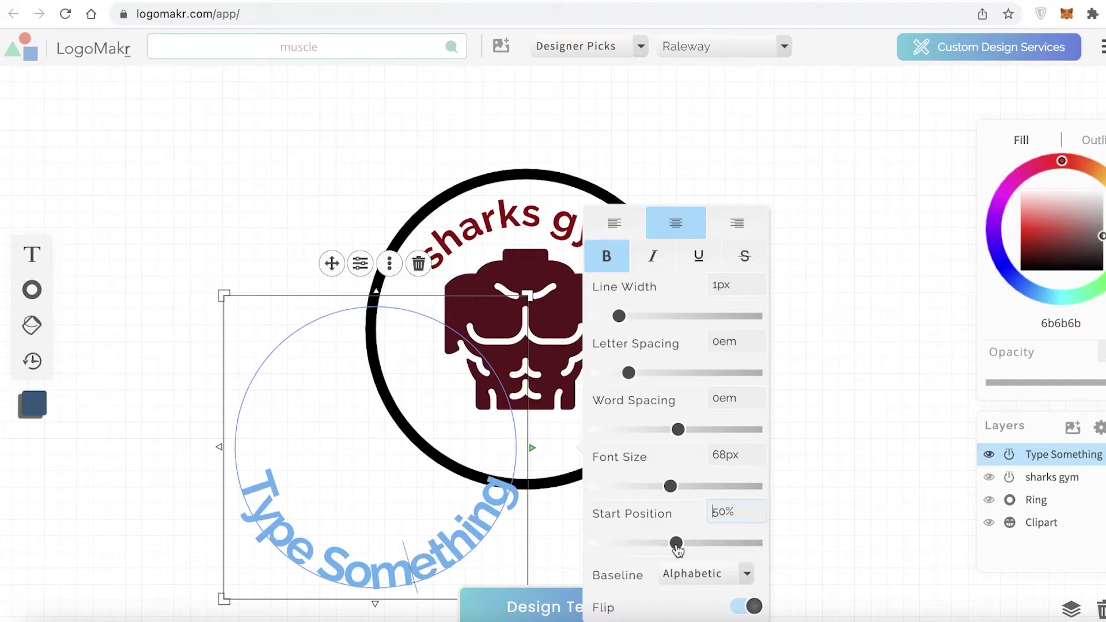
left_click_drag(628, 373, 632, 374)
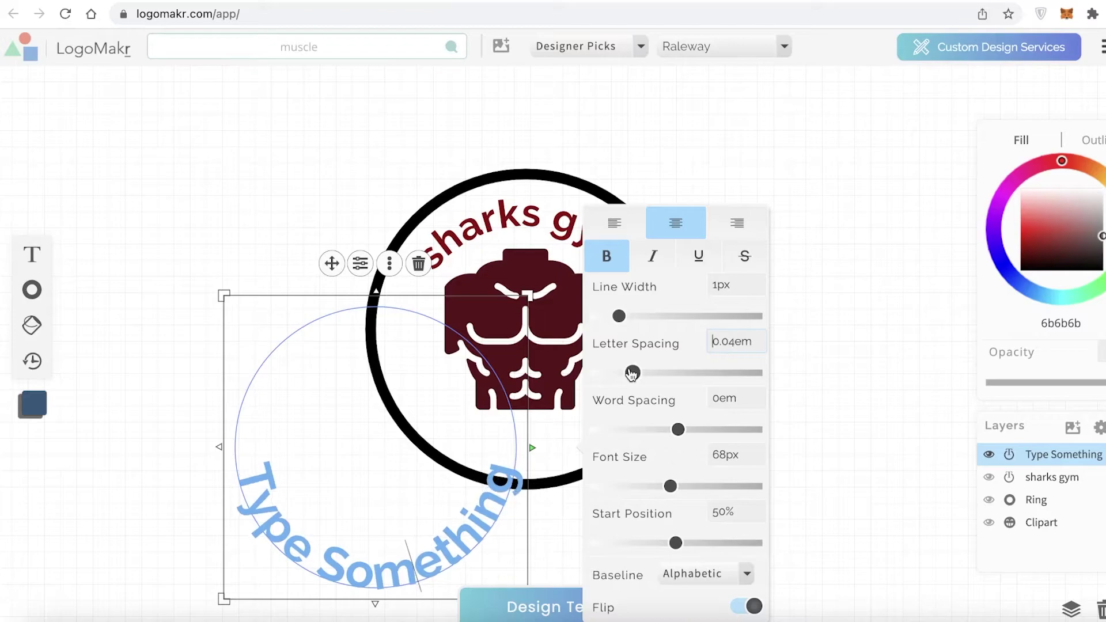
left_click(807, 403)
Move and scale down the curved text to sit inside the ring below the torso
left_click_drag(459, 555, 598, 443)
left_click_drag(662, 463, 612, 434)
left_click_drag(536, 407, 563, 445)
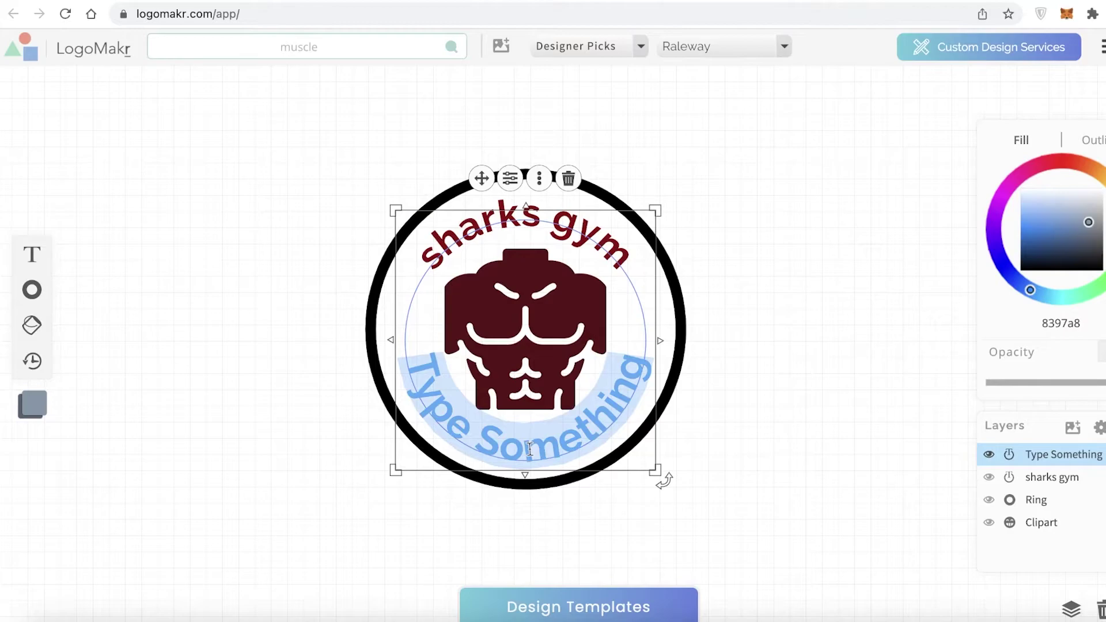
Replace the lower curved text with 'grind' and nudge it into place
type("work hard wor")
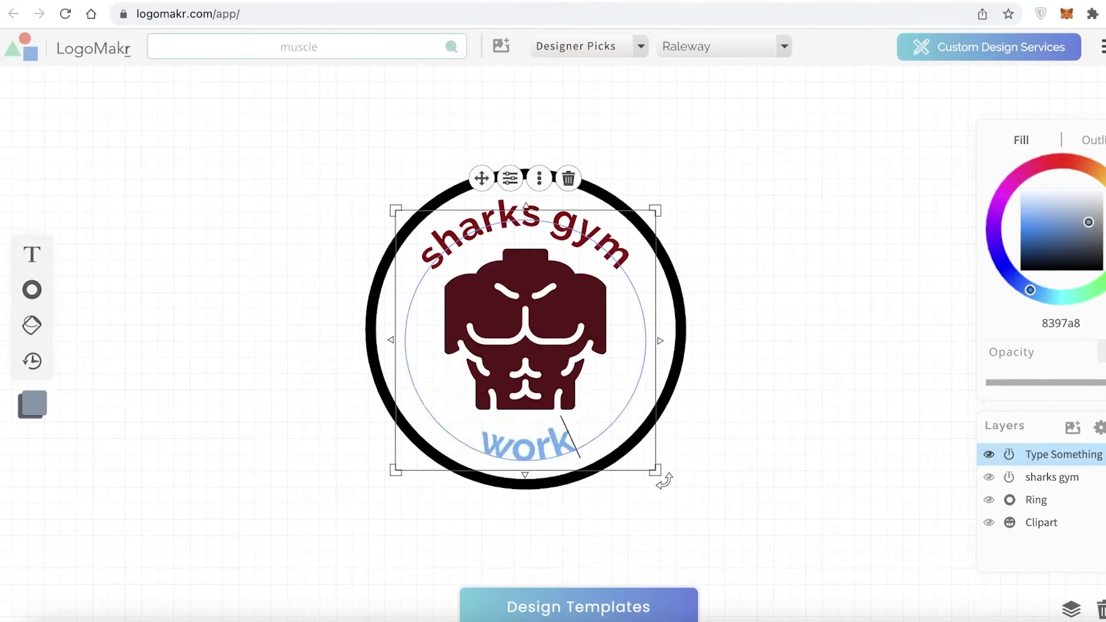
key("BackSpace")
key("BackSpace")
key("BackSpace")
key("BackSpace")
key("BackSpace")
key("BackSpace")
key("BackSpace")
key("BackSpace")
key("BackSpace")
key("BackSpace")
key("BackSpace")
key("BackSpace")
key("BackSpace")
type("grind")
left_click(753, 450)
left_click_drag(550, 446, 550, 447)
Colour the grind text black (000000)
left_click(684, 499)
left_click(522, 453)
double_click(521, 452)
left_click_drag(1040, 226, 1047, 271)
left_click(860, 361)
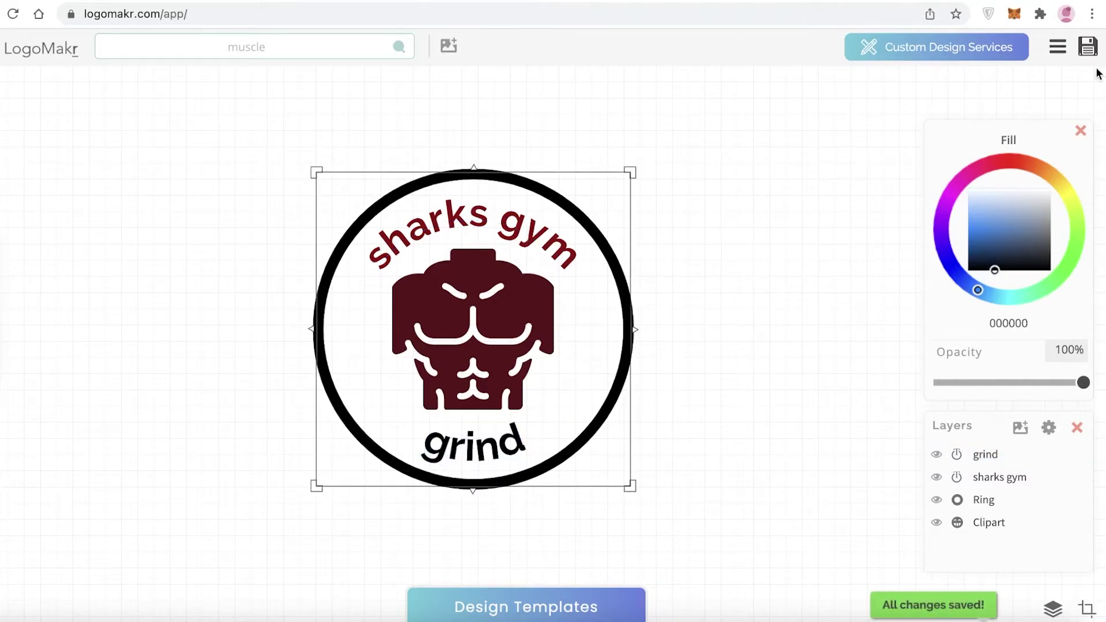
Save the logo and copy its Saved Design URL
left_click(1087, 48)
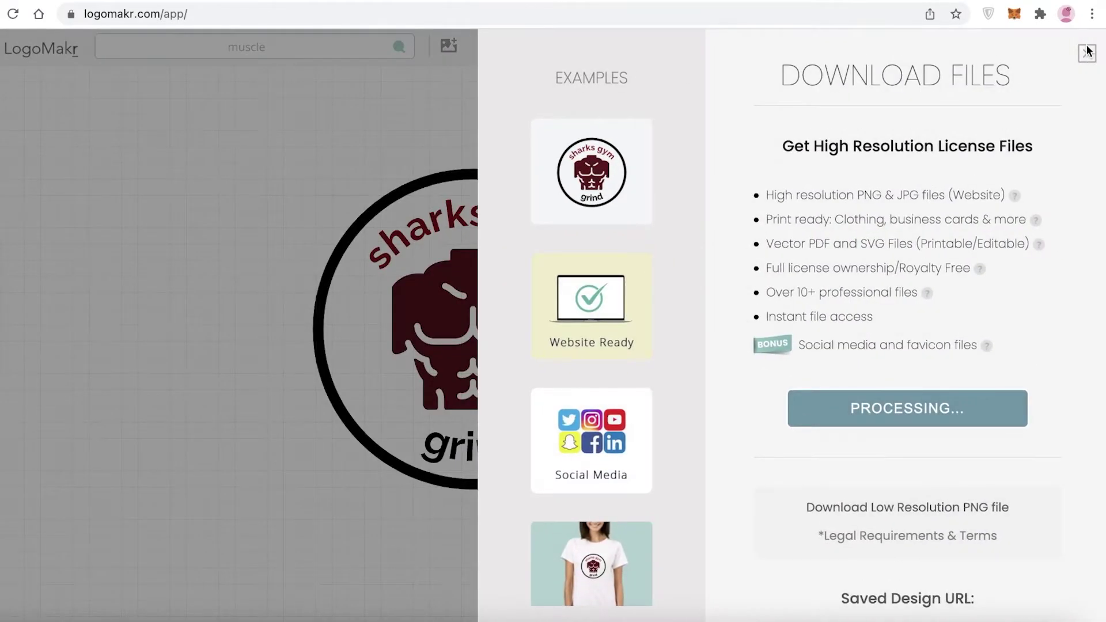
scroll(1002, 275, "down", 1)
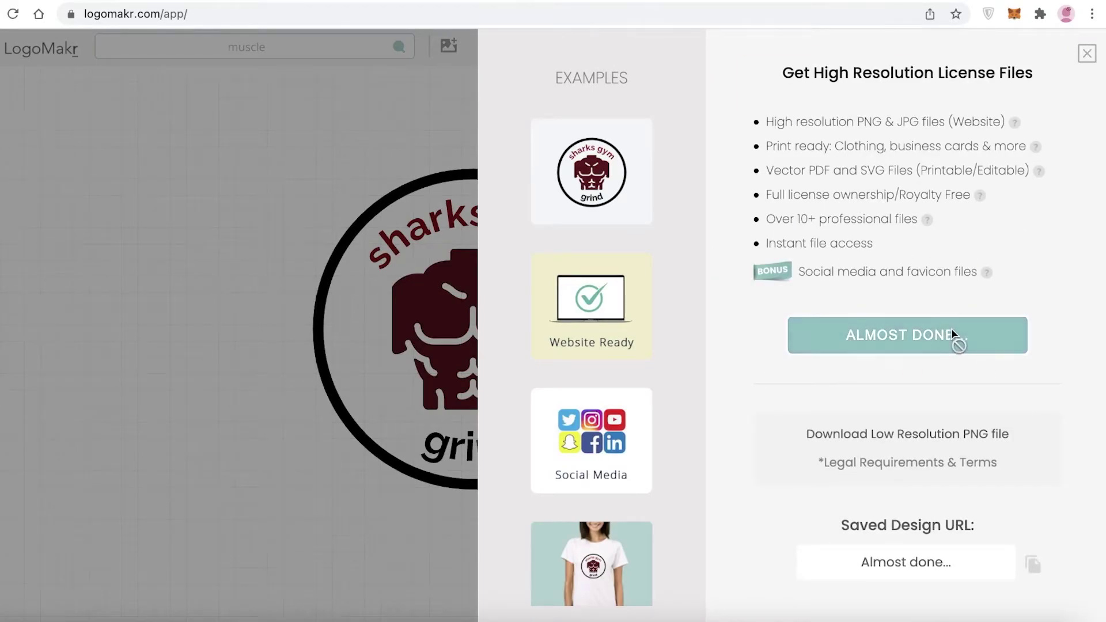
left_click(1028, 565)
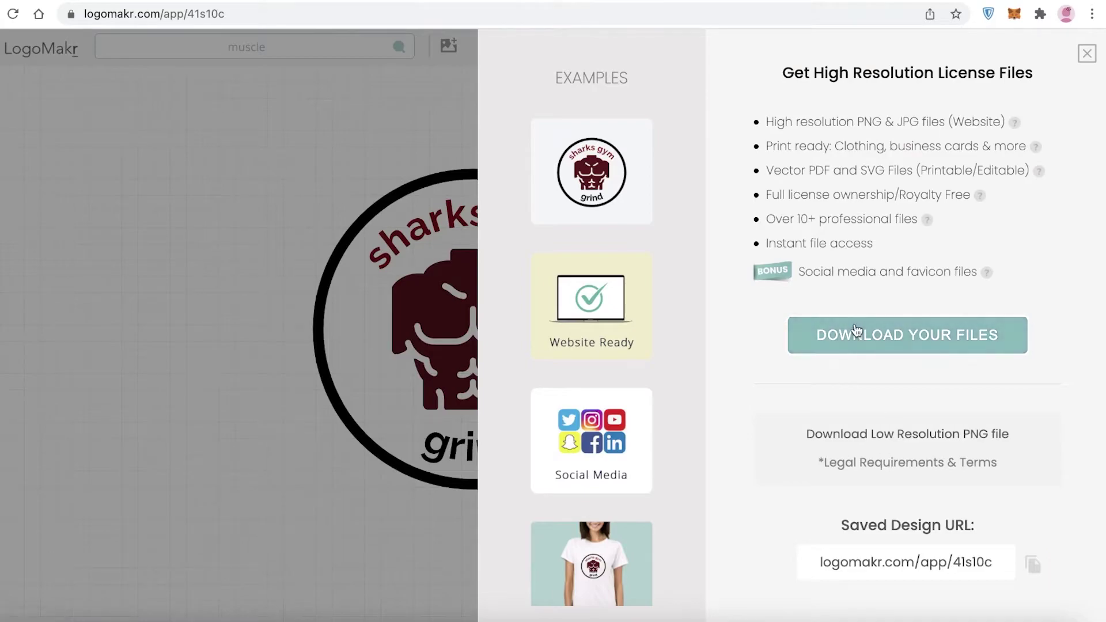
Review the high-resolution file pricing, then close the download panel
left_click(856, 331)
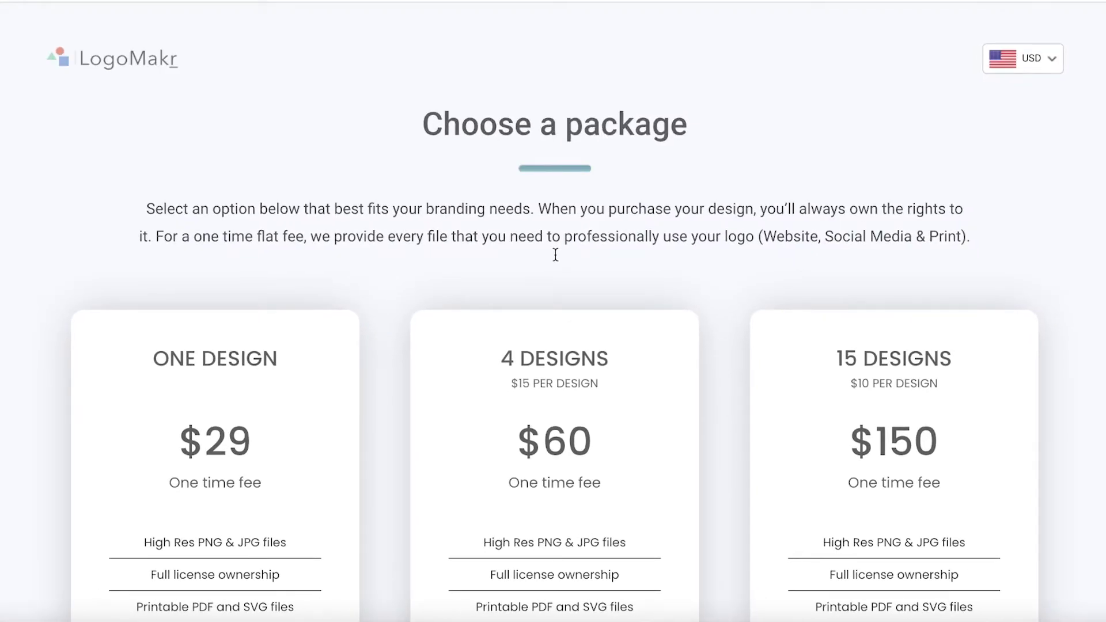
scroll(555, 254, "down", 10)
scroll(396, 177, "up", 3)
scroll(397, 178, "up", 4)
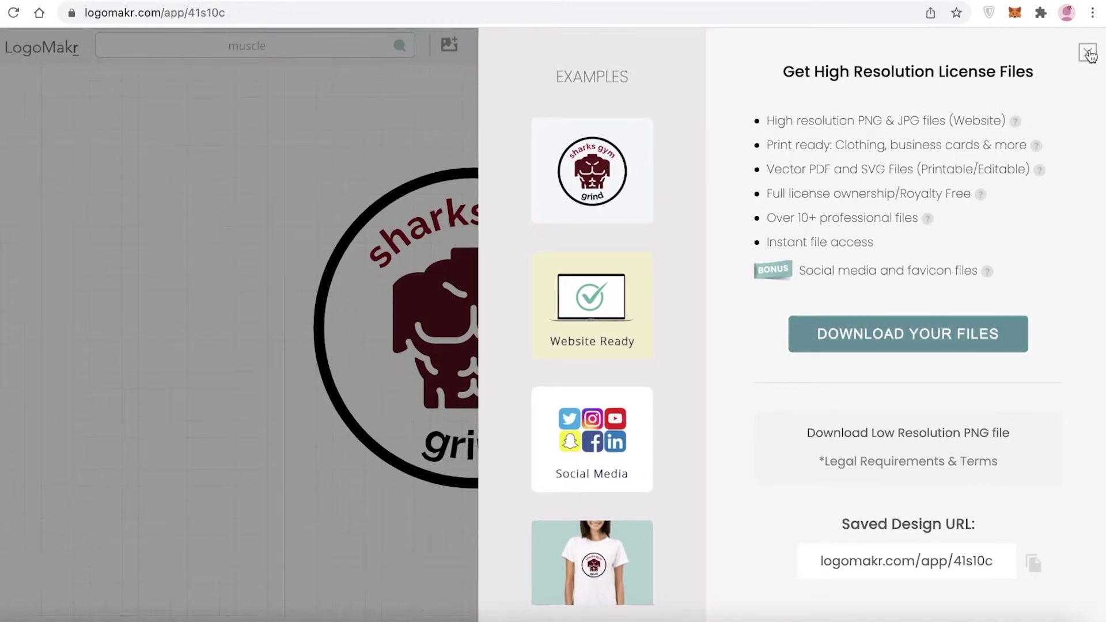
left_click(1089, 53)
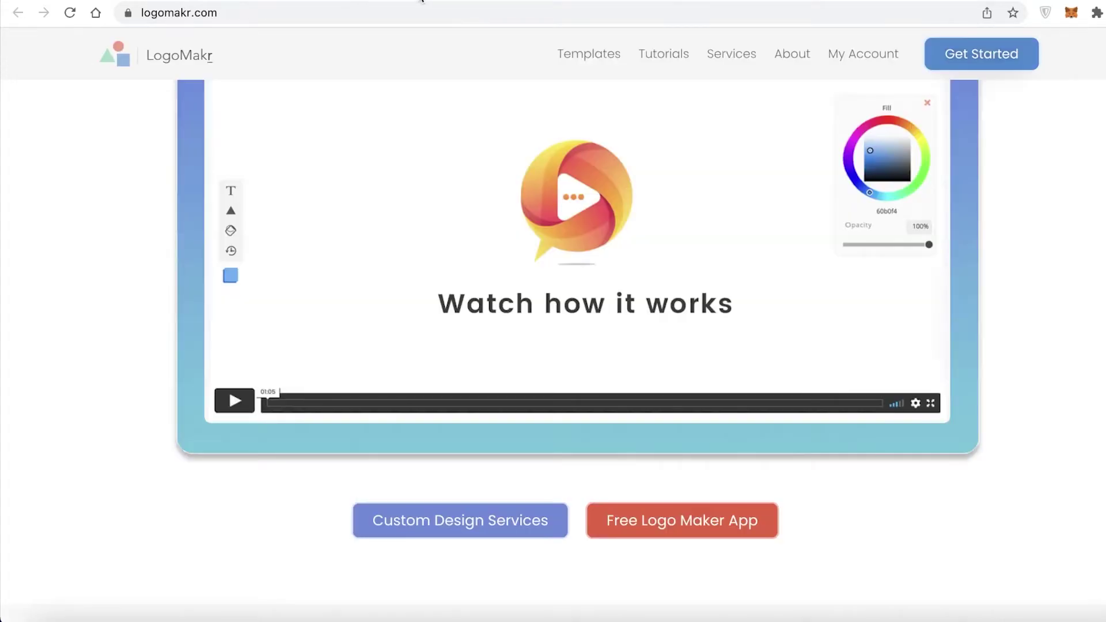
Go to the Templates page and scroll through the grid of template designs
scroll(610, 353, "up", 10)
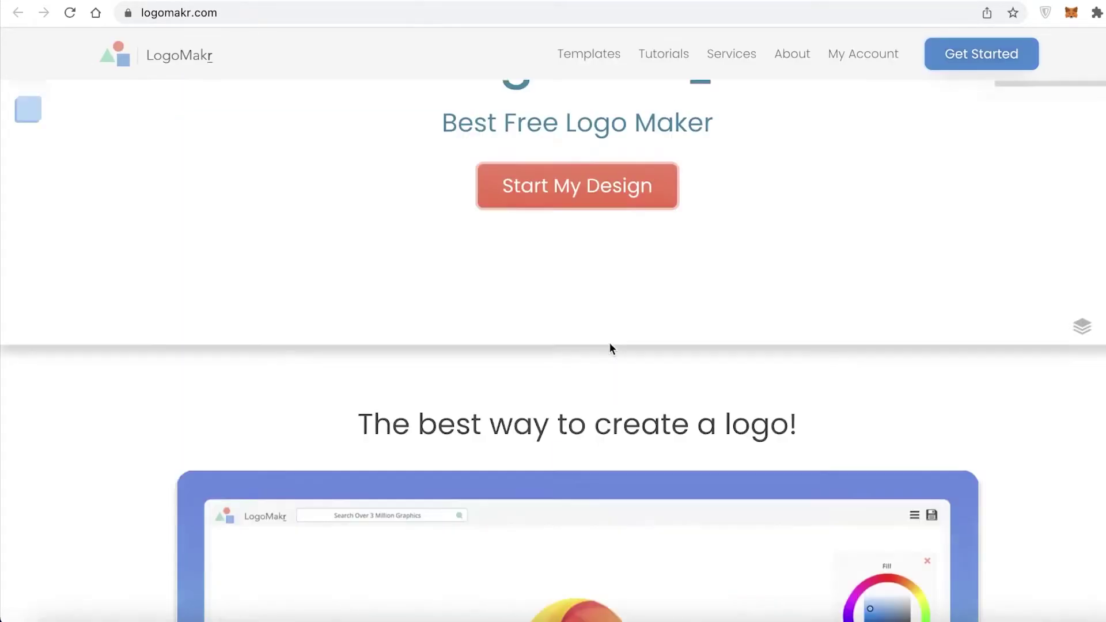
left_click(585, 54)
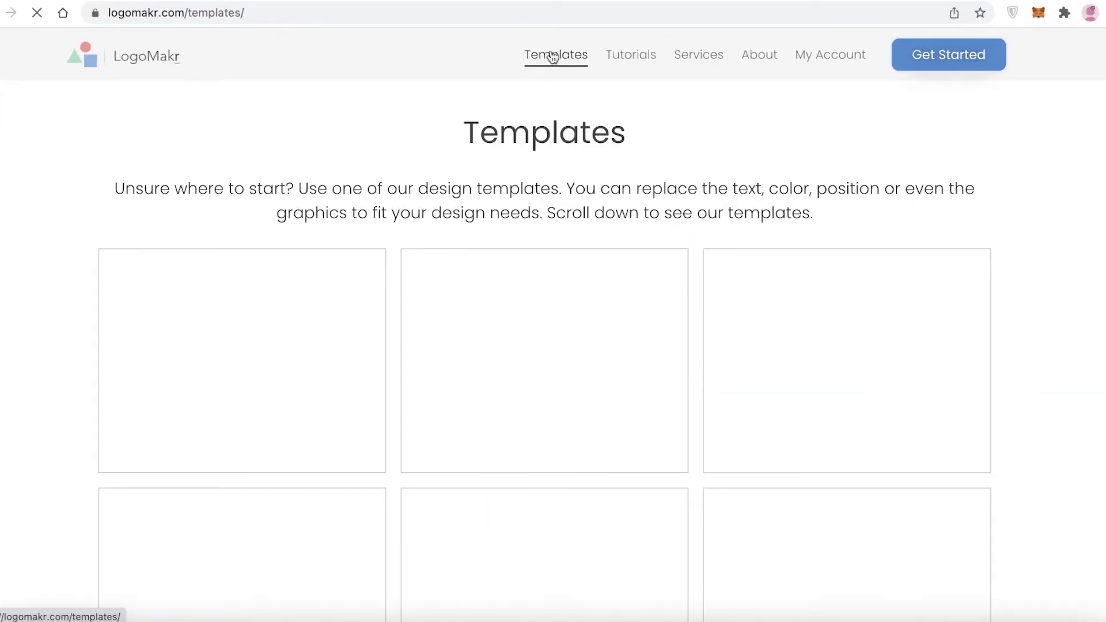
scroll(393, 361, "down", 15)
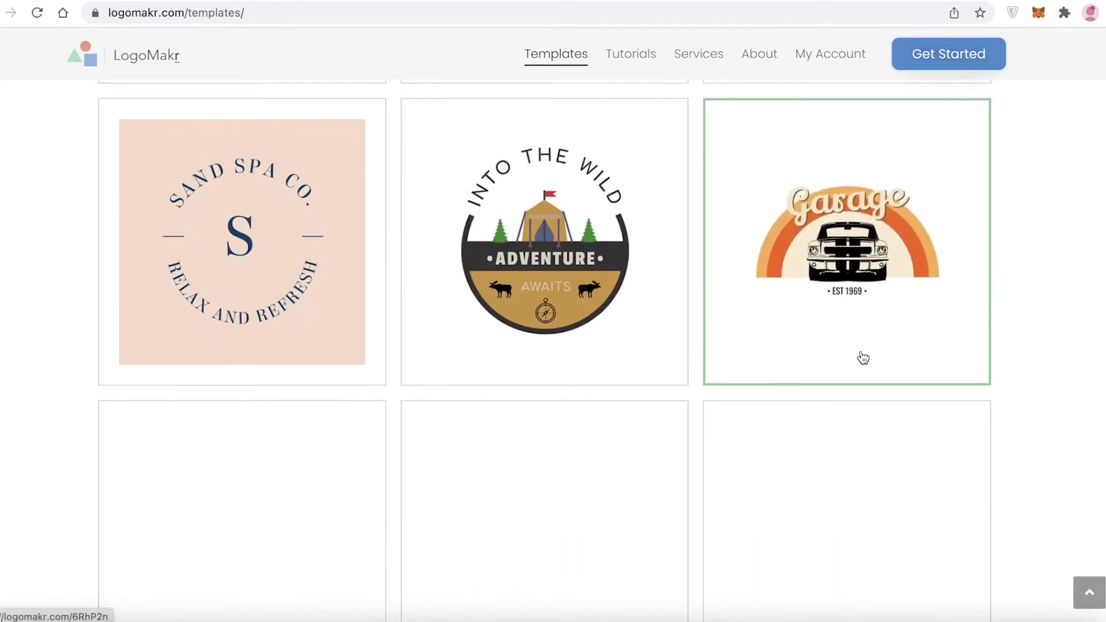
scroll(407, 326, "down", 10)
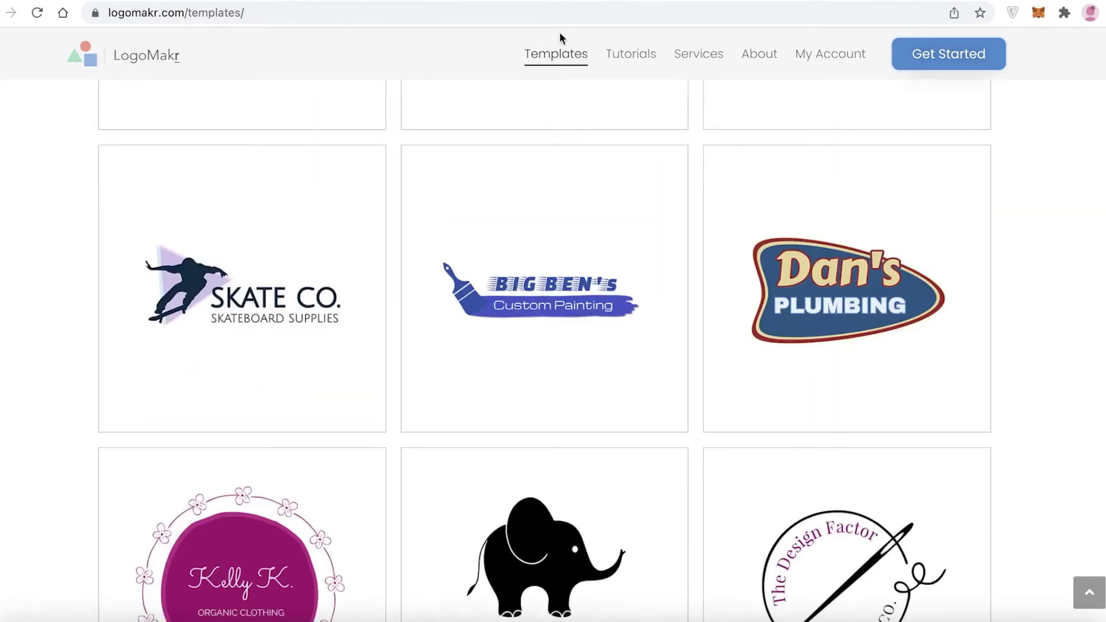
scroll(681, 340, "down", 12)
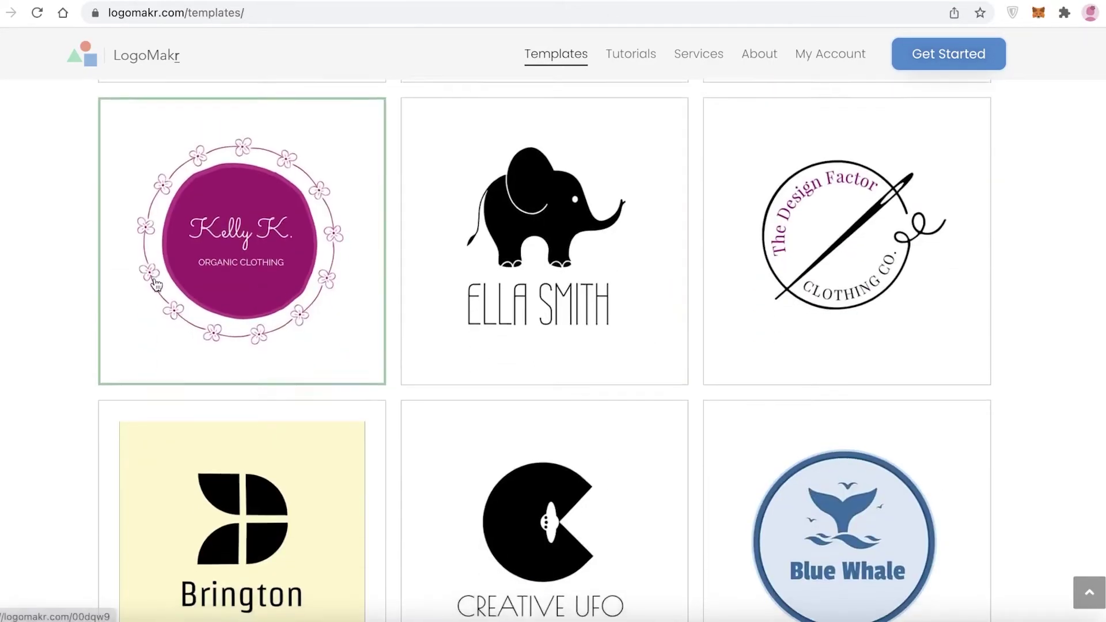
scroll(1002, 365, "down", 20)
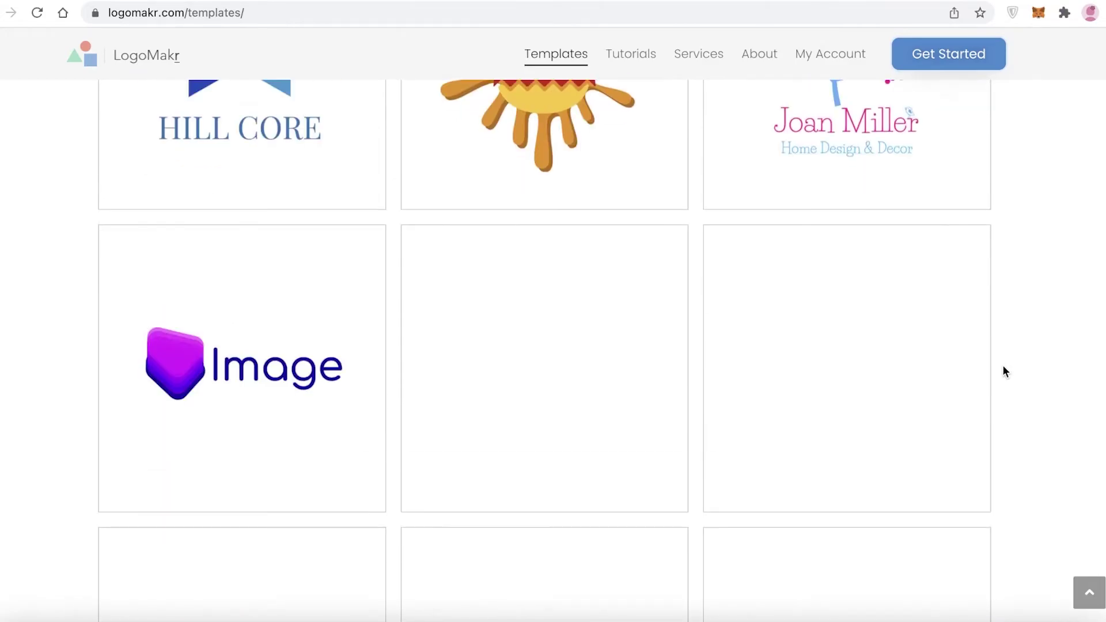
scroll(1006, 403, "up", 15)
scroll(1010, 417, "down", 10)
scroll(1010, 418, "down", 10)
scroll(1010, 420, "up", 12)
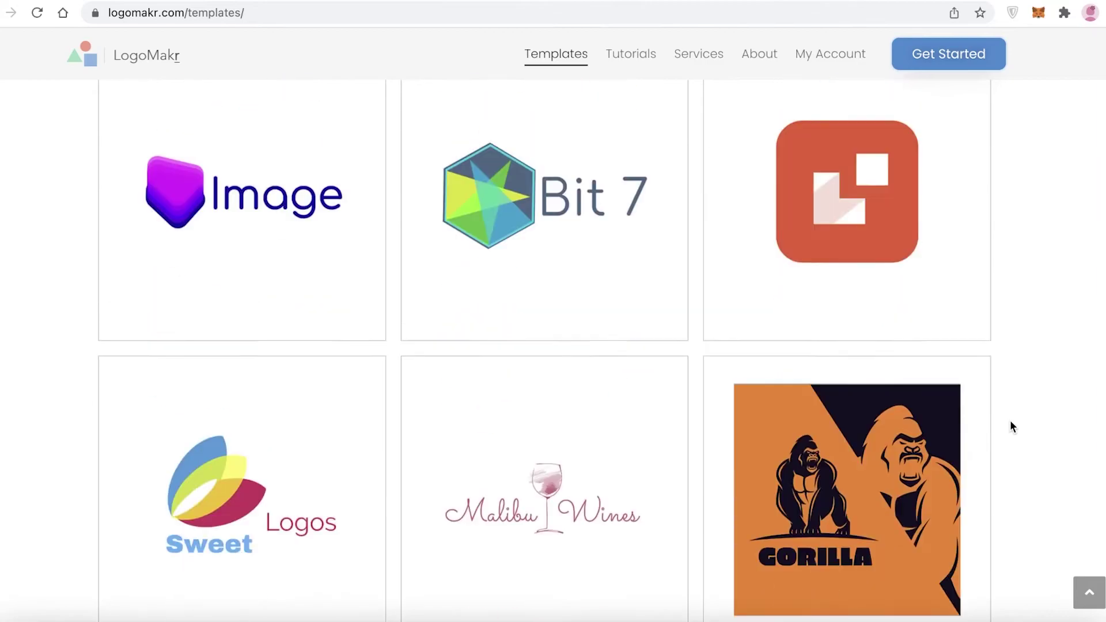
scroll(1009, 426, "down", 5)
Open the Cosmos template, delete its letter C, and select the ring
left_click(518, 410)
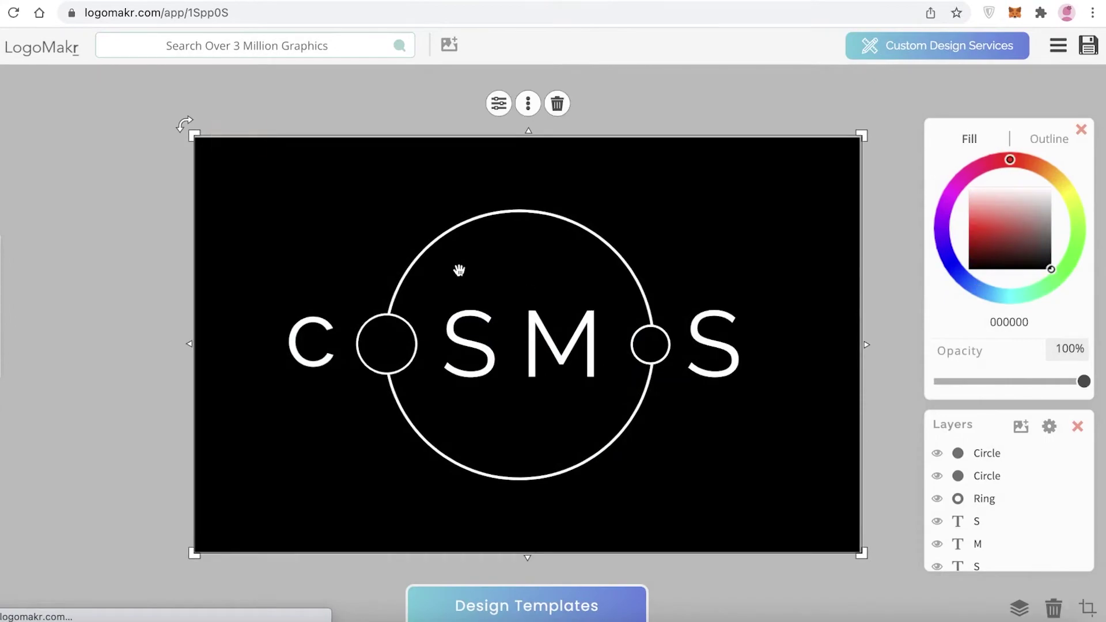
left_click(322, 341)
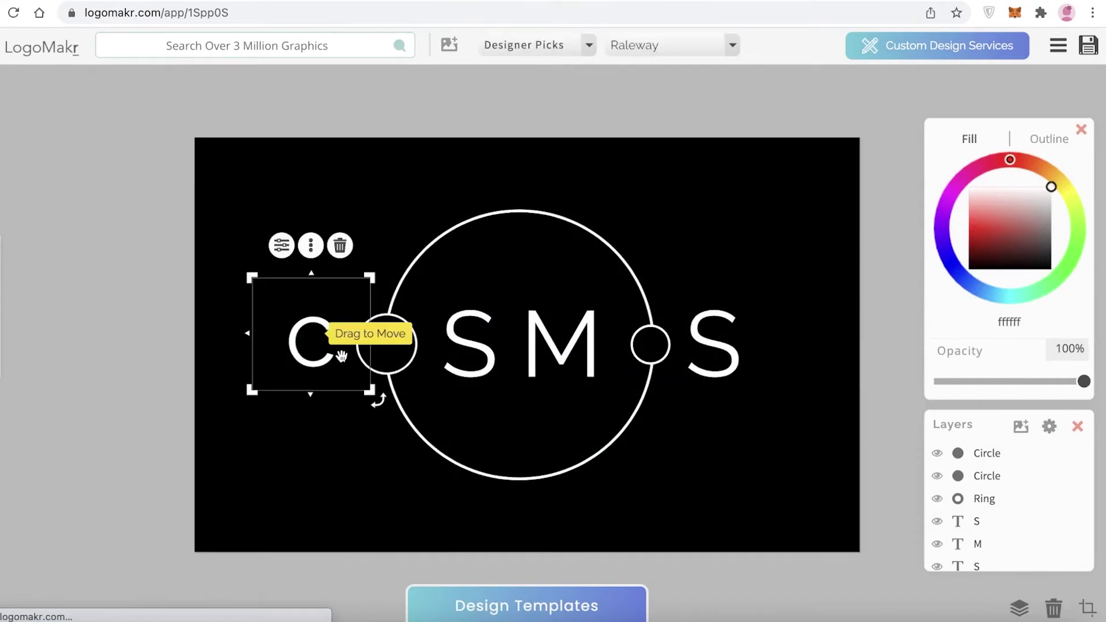
key("Delete")
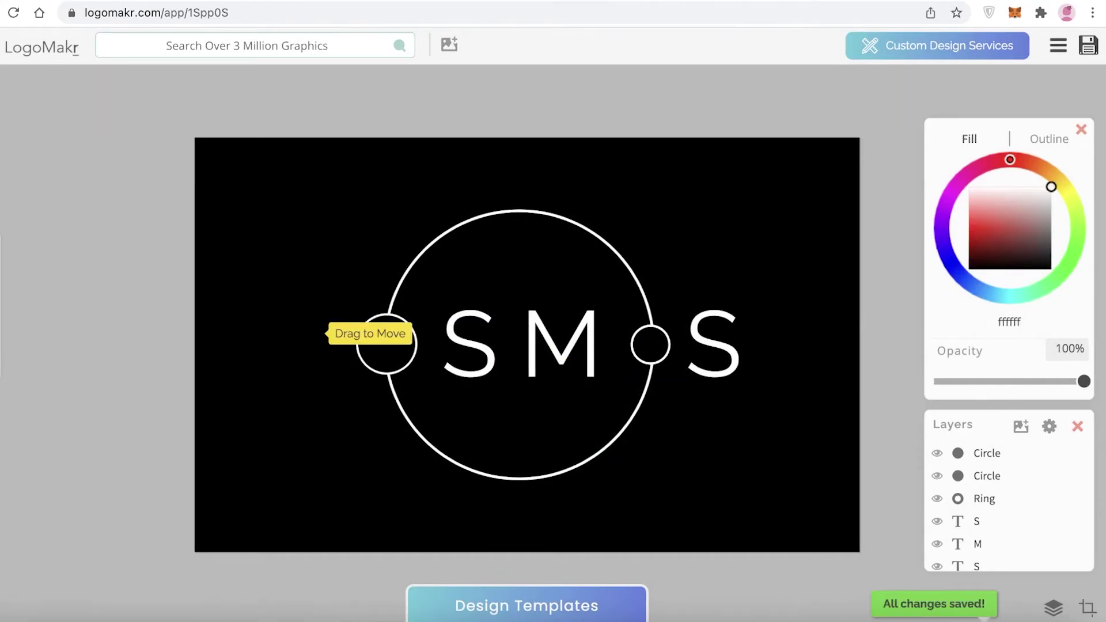
left_click(468, 316)
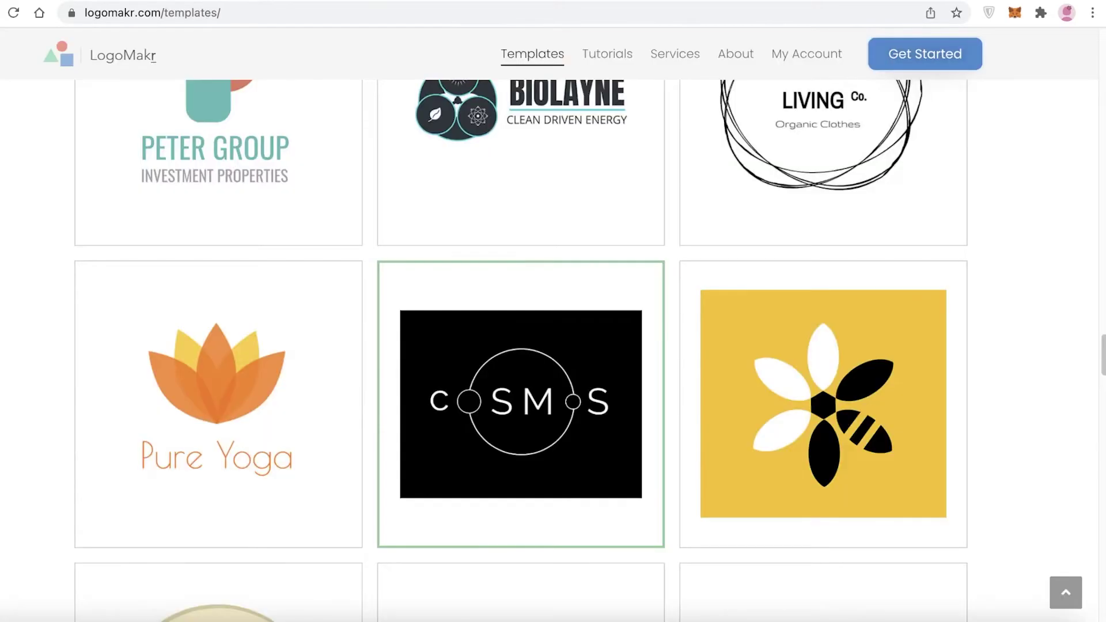
Scroll the templates gallery and open the Home Builders template in the editor
scroll(308, 212, "down", 12)
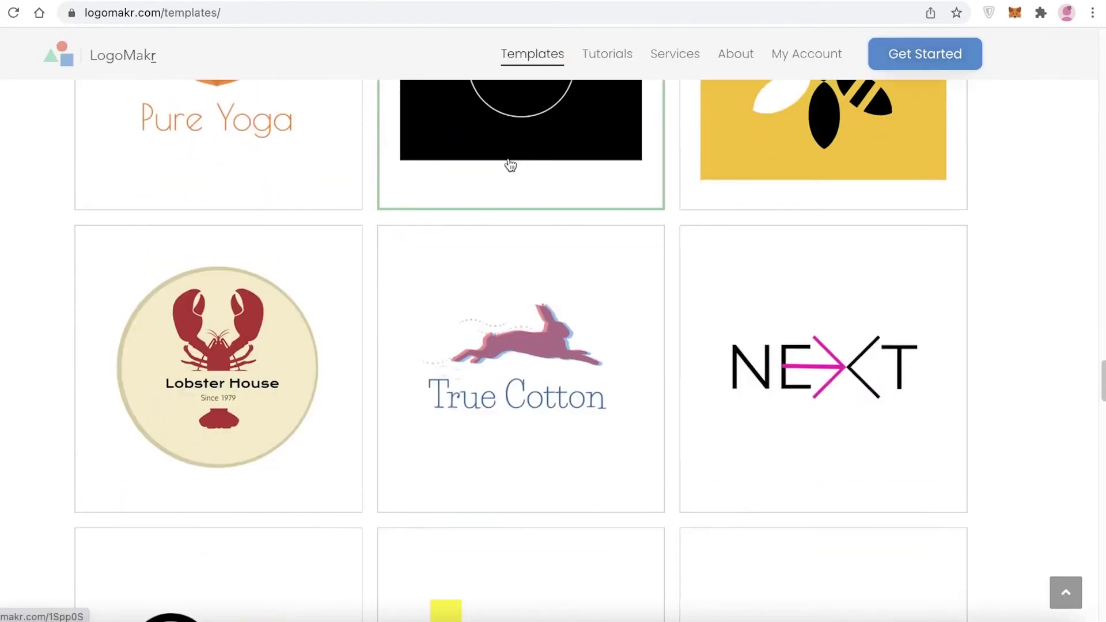
scroll(641, 246, "down", 15)
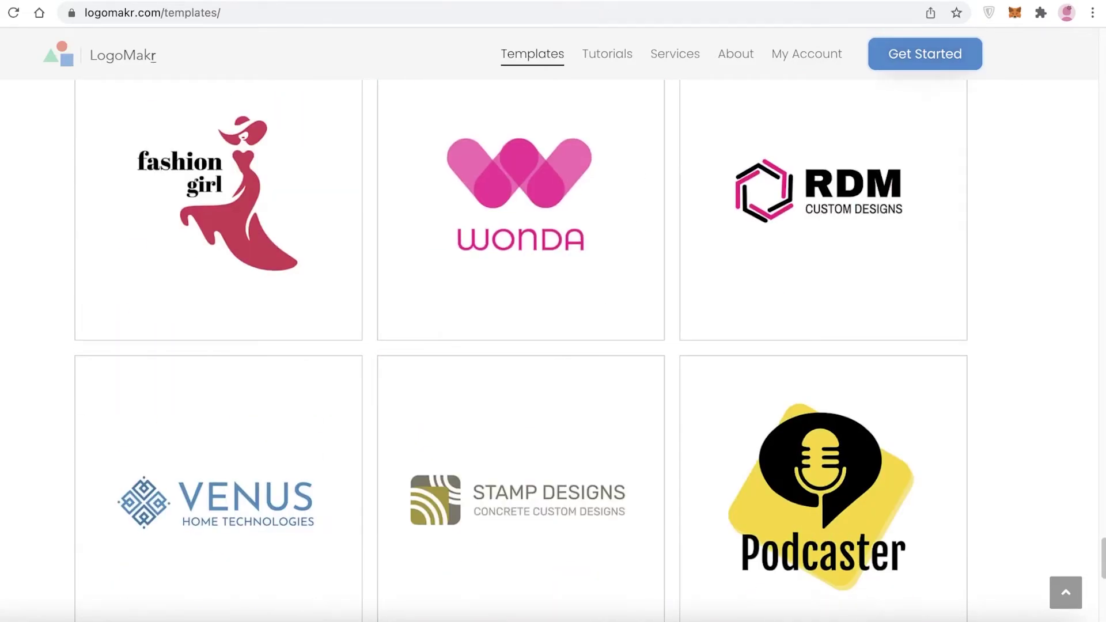
scroll(220, 182, "up", 1)
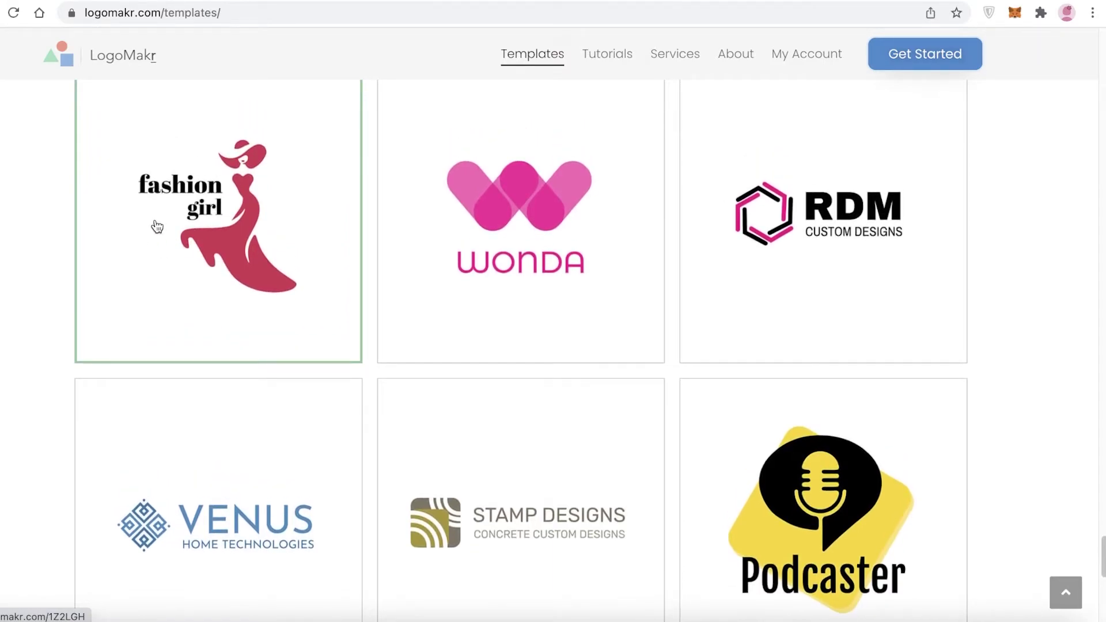
scroll(960, 218, "down", 5)
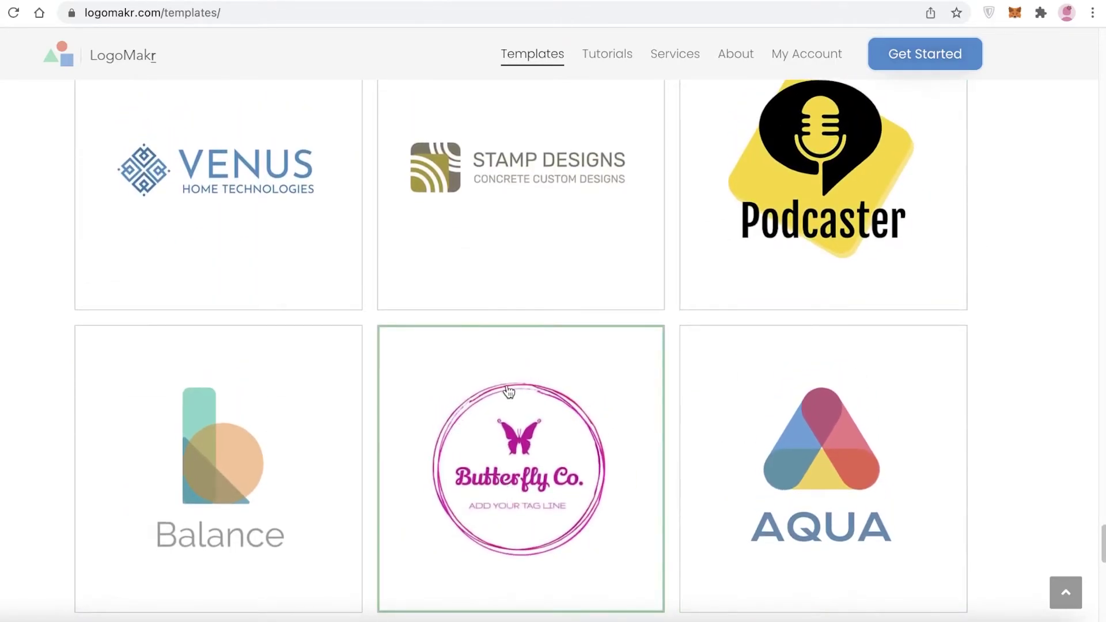
scroll(507, 391, "down", 6)
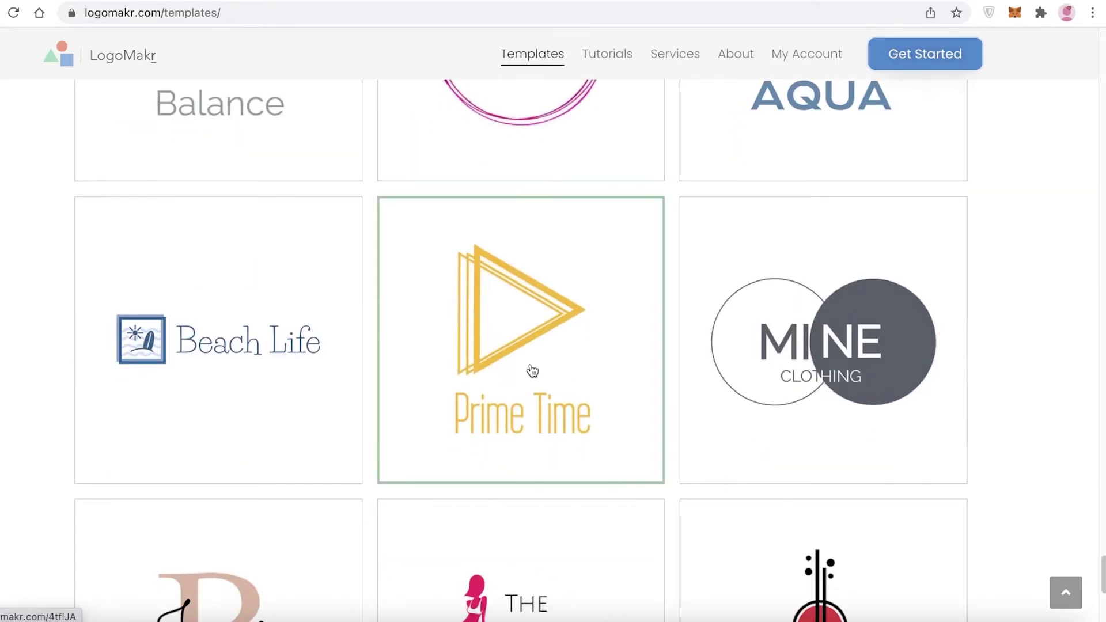
scroll(338, 373, "down", 5)
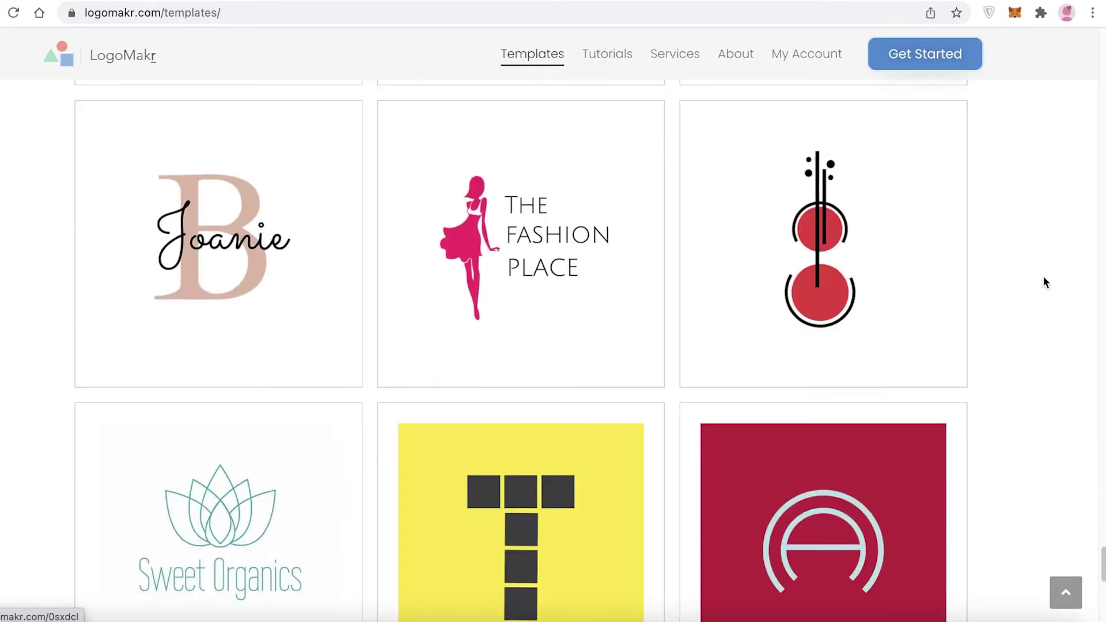
scroll(1076, 280, "down", 8)
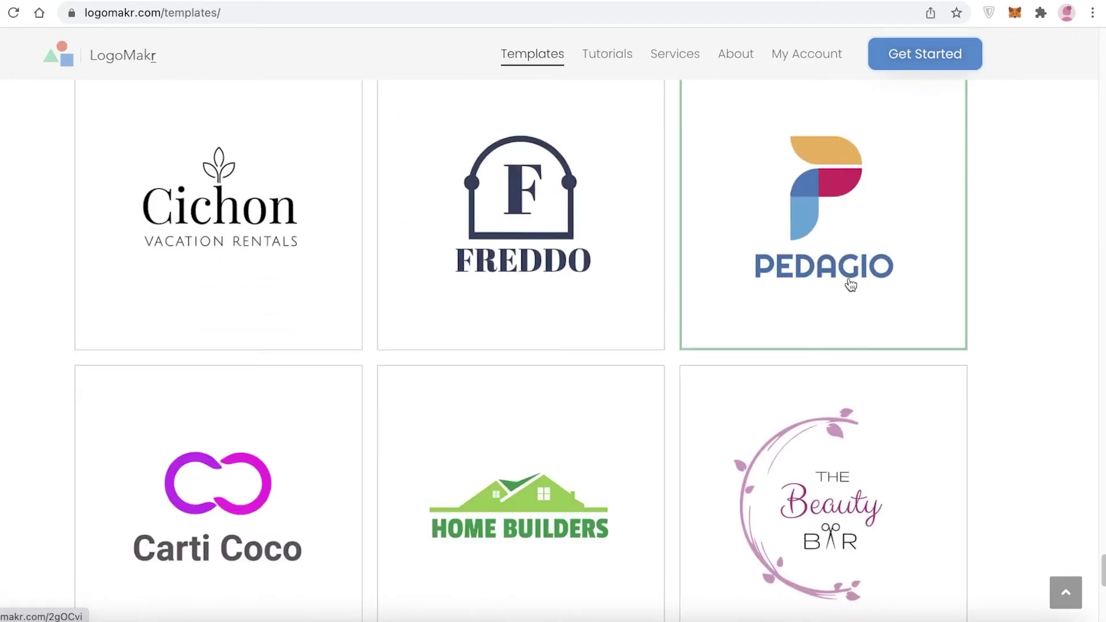
scroll(850, 285, "down", 8)
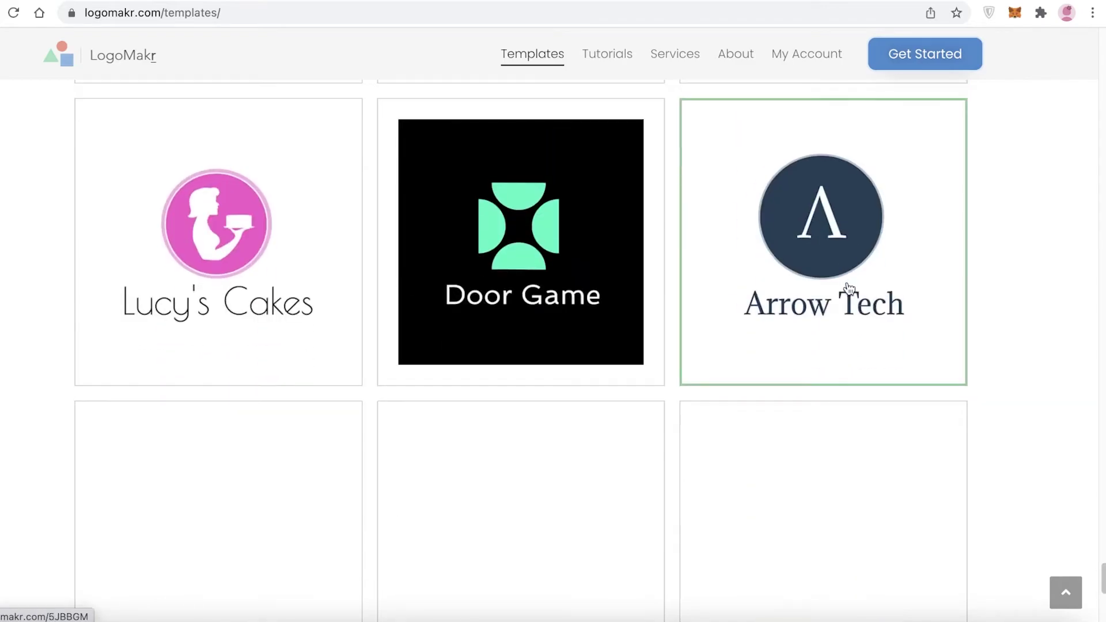
scroll(852, 331, "up", 2)
scroll(475, 349, "up", 3)
left_click(502, 352)
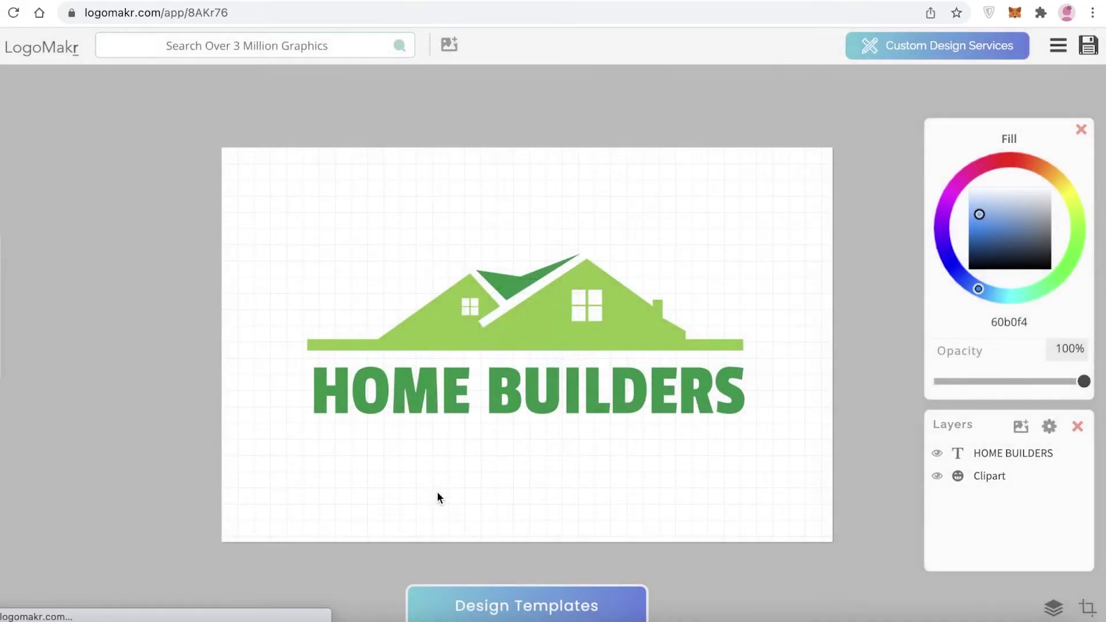
Recolour the house graphic dark navy
left_click(521, 326)
left_click(1018, 248)
mouse_move(1037, 184)
left_mouse_down()
mouse_move(979, 167)
mouse_move(953, 265)
mouse_move(982, 251)
mouse_move(977, 239)
mouse_move(982, 248)
left_mouse_up()
left_click(984, 243)
Replace the HOME BUILDERS wording with 'JANES REALESTATE'
left_click(593, 403)
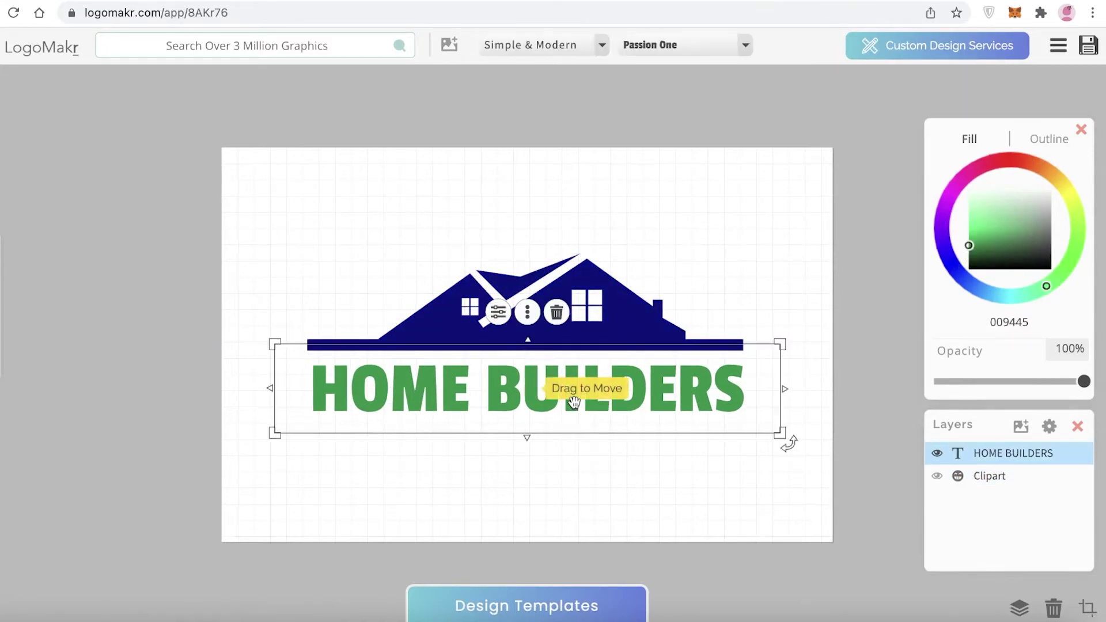
left_click_drag(579, 402, 581, 408)
triple_click(582, 403)
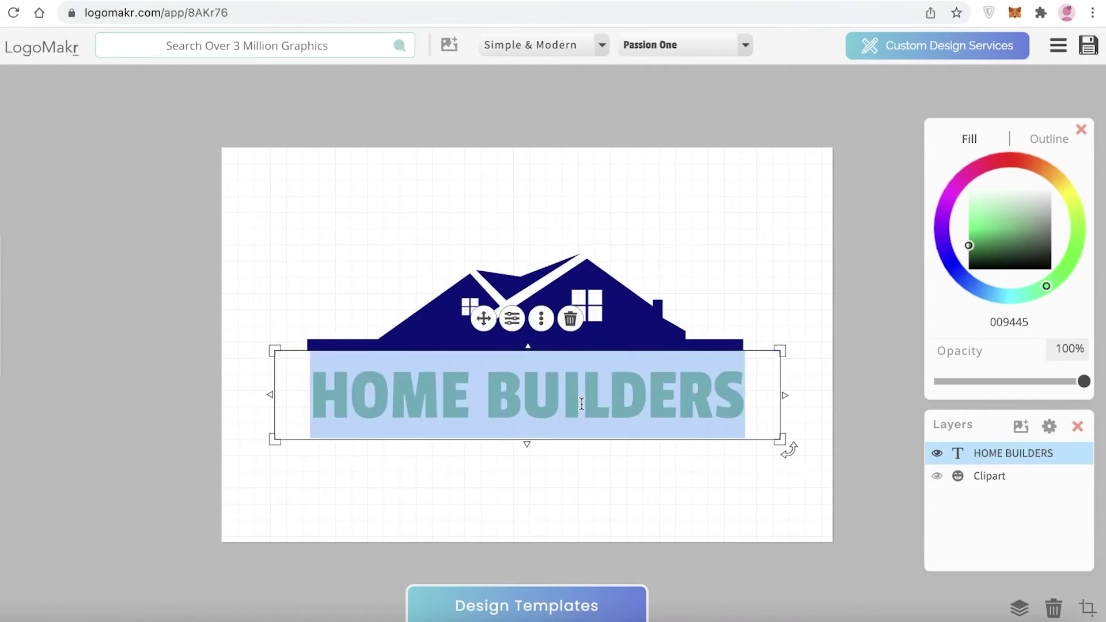
type("JANES REAL")
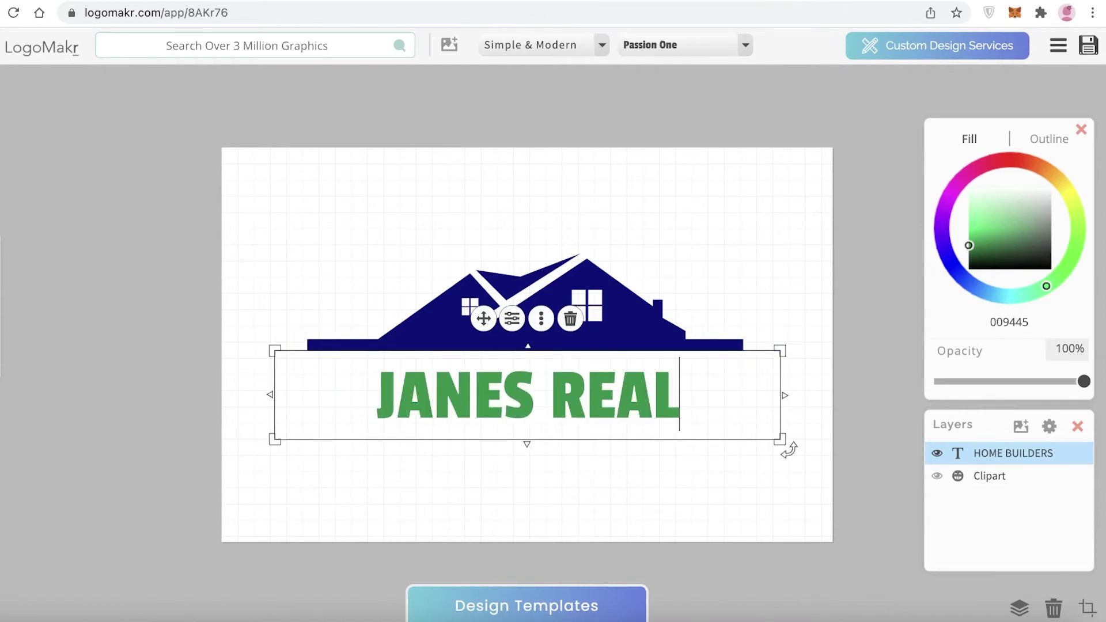
type("ESTATE")
key("ctrl+shift+Left")
key("ctrl+shift+Left")
Give the JANES REALESTATE text a muted blue fill (606698) and adjust its position
left_click(981, 225)
mouse_move(957, 174)
left_mouse_down()
mouse_move(955, 269)
mouse_move(1033, 230)
left_mouse_up()
left_click(787, 307)
left_click_drag(620, 405, 617, 403)
left_click(600, 478)
left_click(731, 344)
left_click(634, 398)
left_click(720, 322)
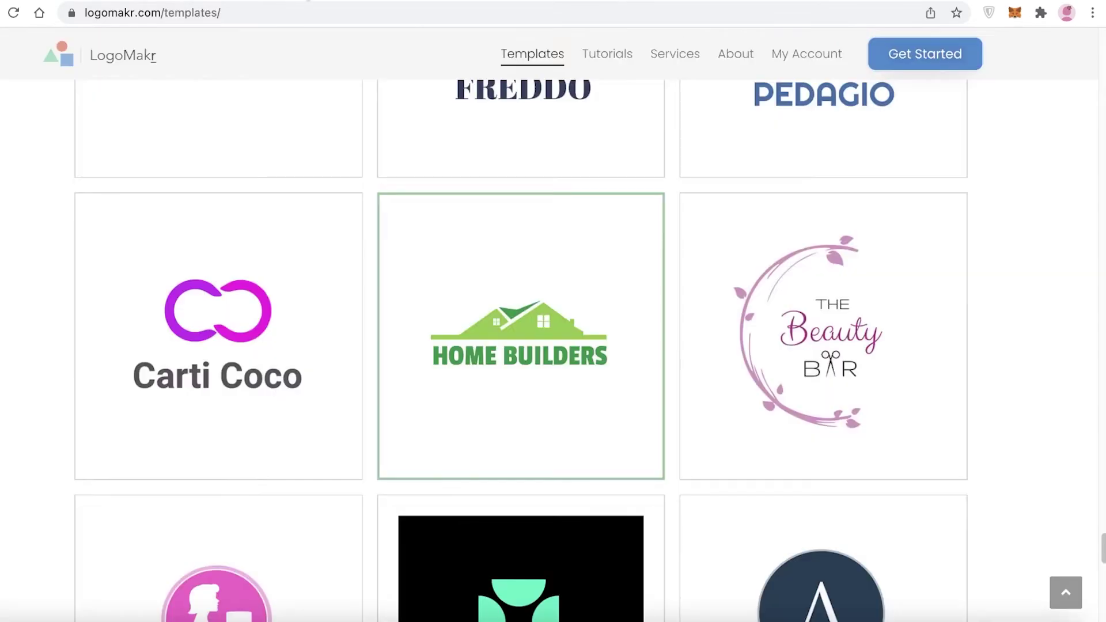
scroll(857, 286, "down", 15)
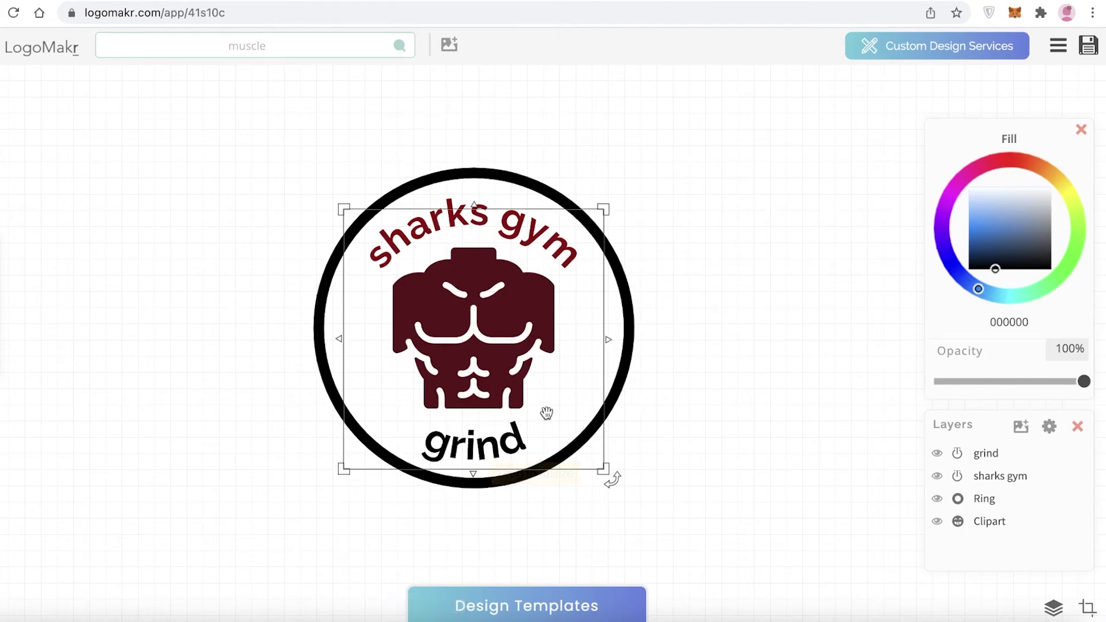
Open the Custom Design Services page from the editor header
left_click(1061, 46)
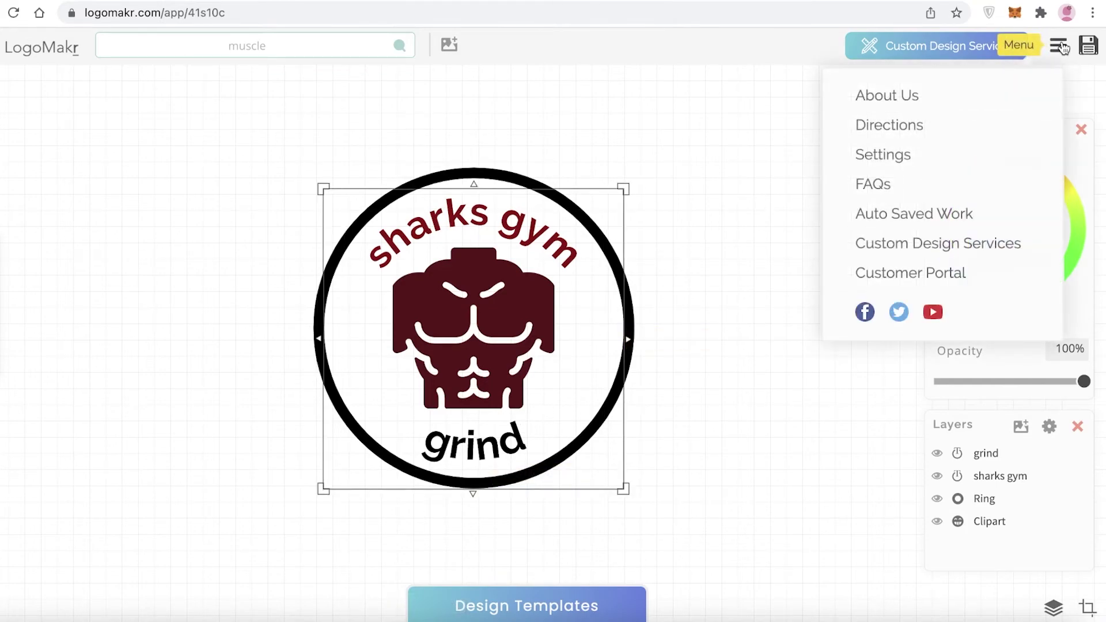
left_click(787, 112)
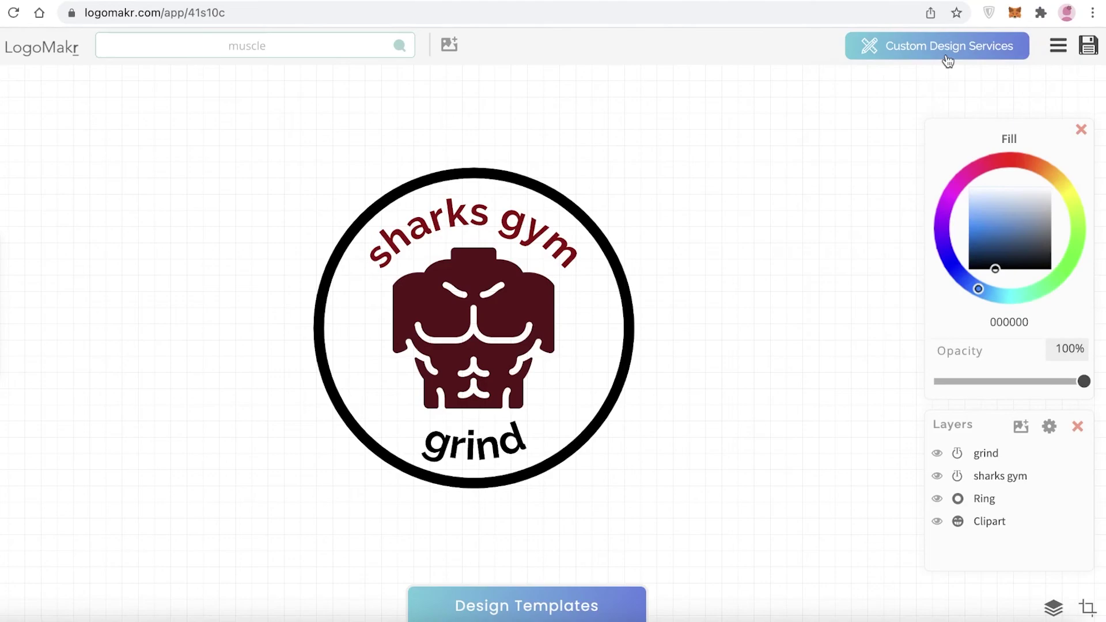
left_click(938, 54)
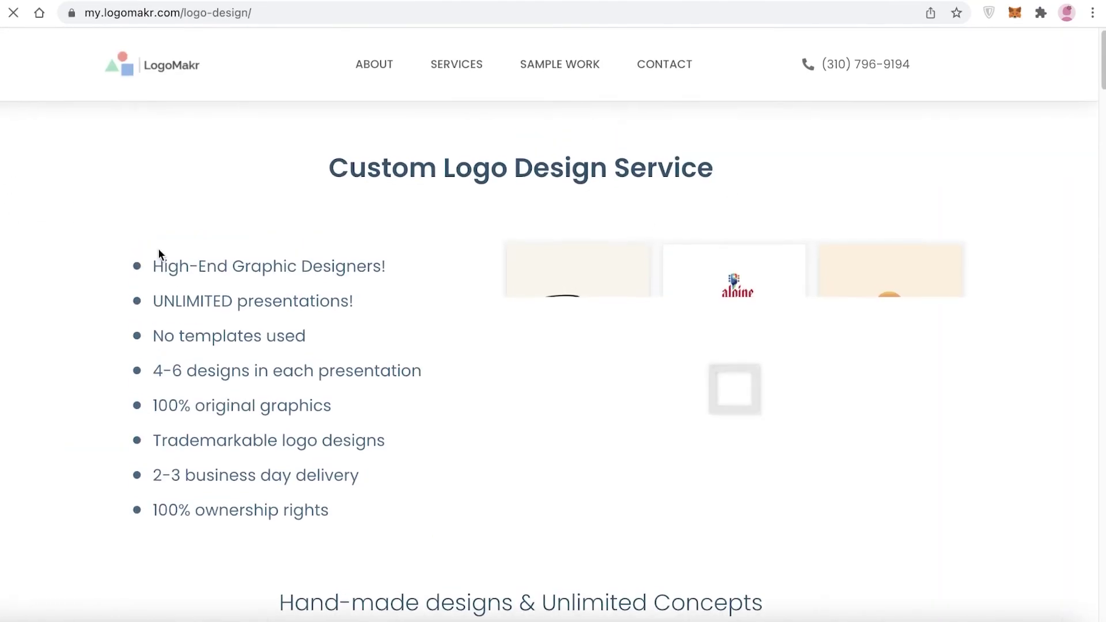
Scroll through the Custom Logo Design Service page's offerings
scroll(158, 248, "down", 7)
scroll(158, 248, "up", 3)
scroll(159, 251, "up", 3)
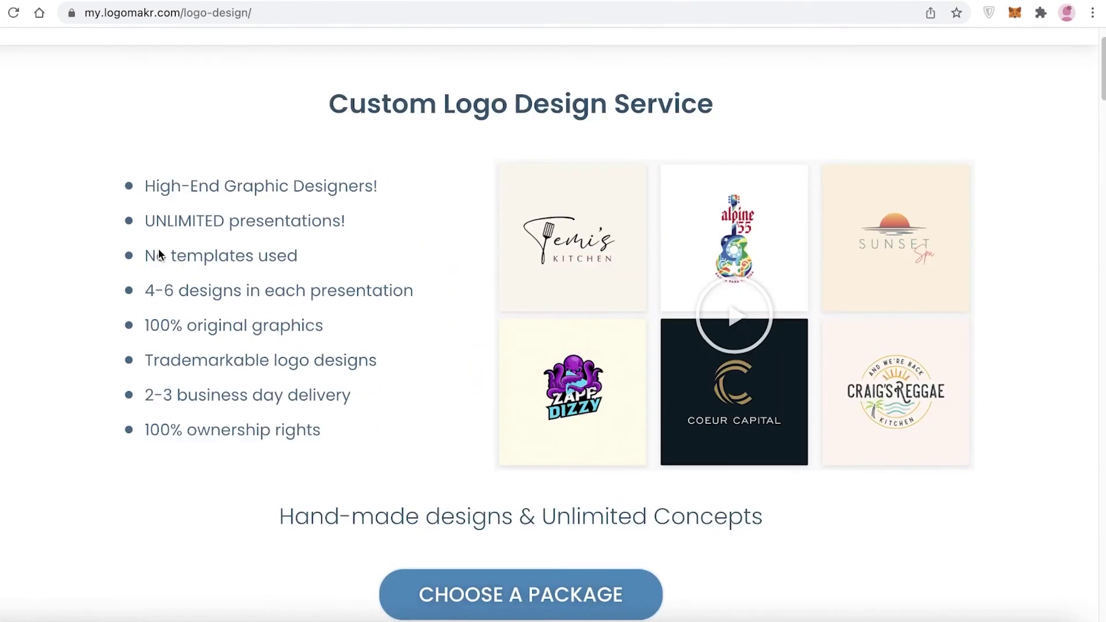
scroll(384, 180, "down", 15)
scroll(434, 209, "up", 12)
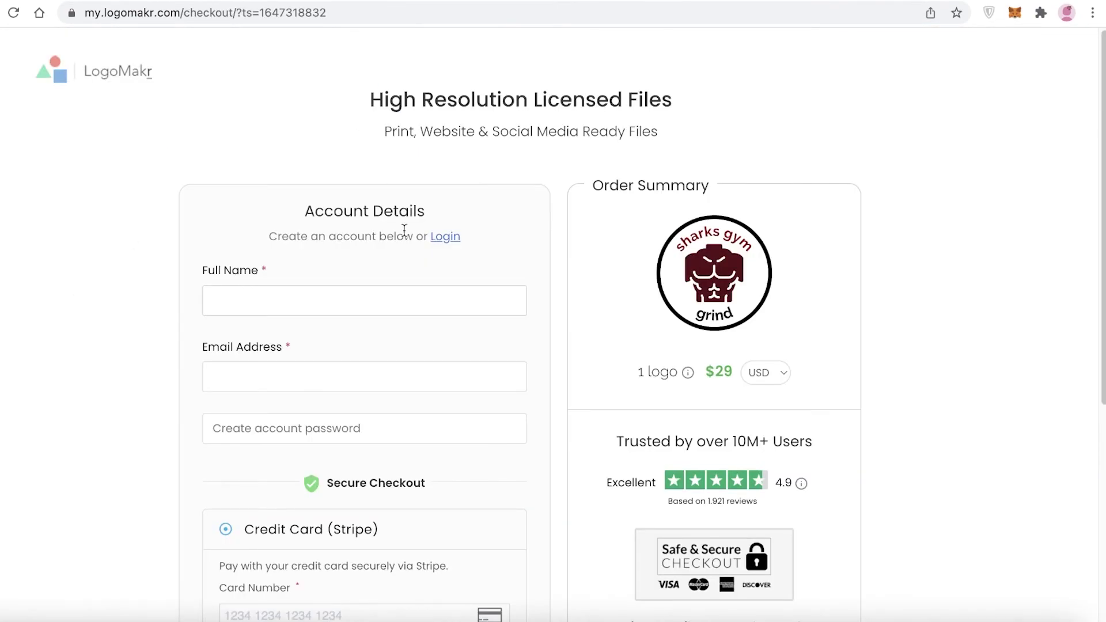
scroll(818, 225, "down", 5)
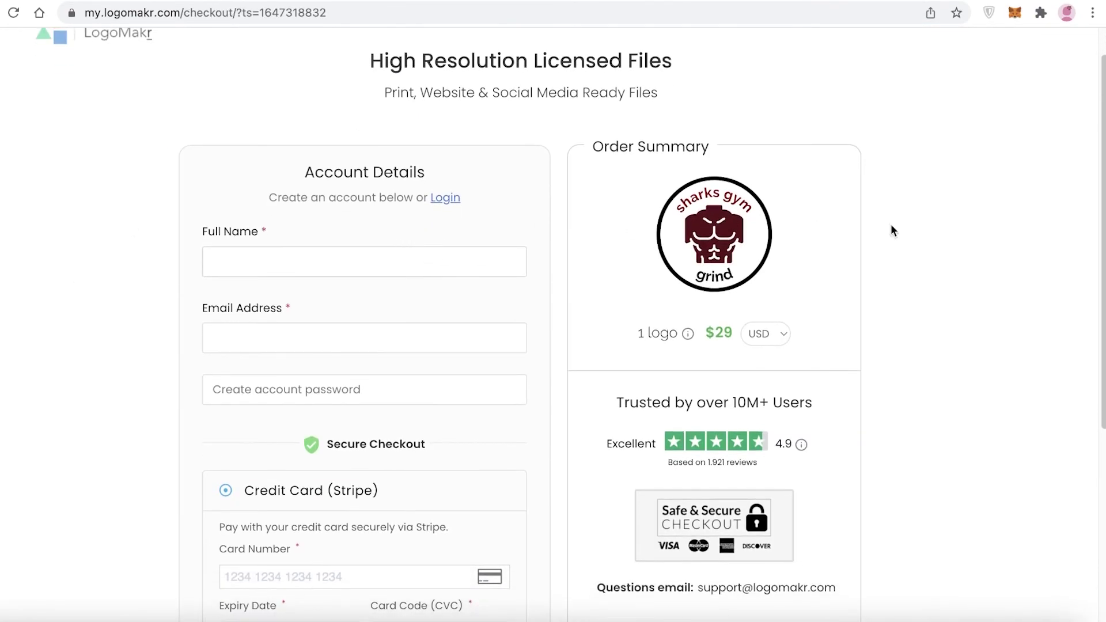
scroll(575, 316, "up", 2)
scroll(576, 314, "up", 2)
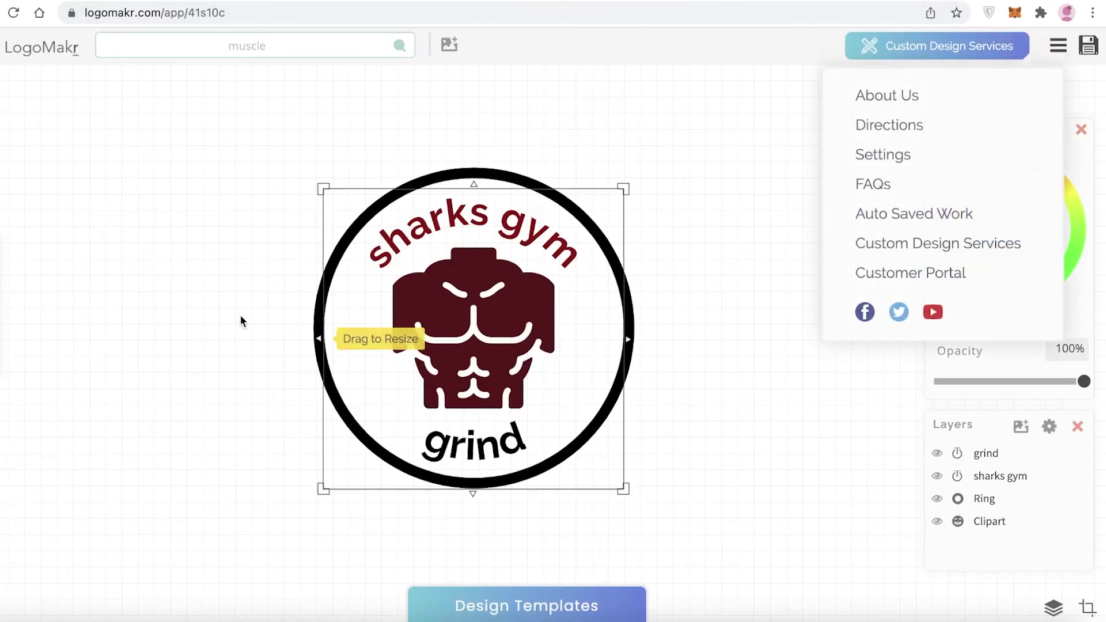
left_click(1088, 45)
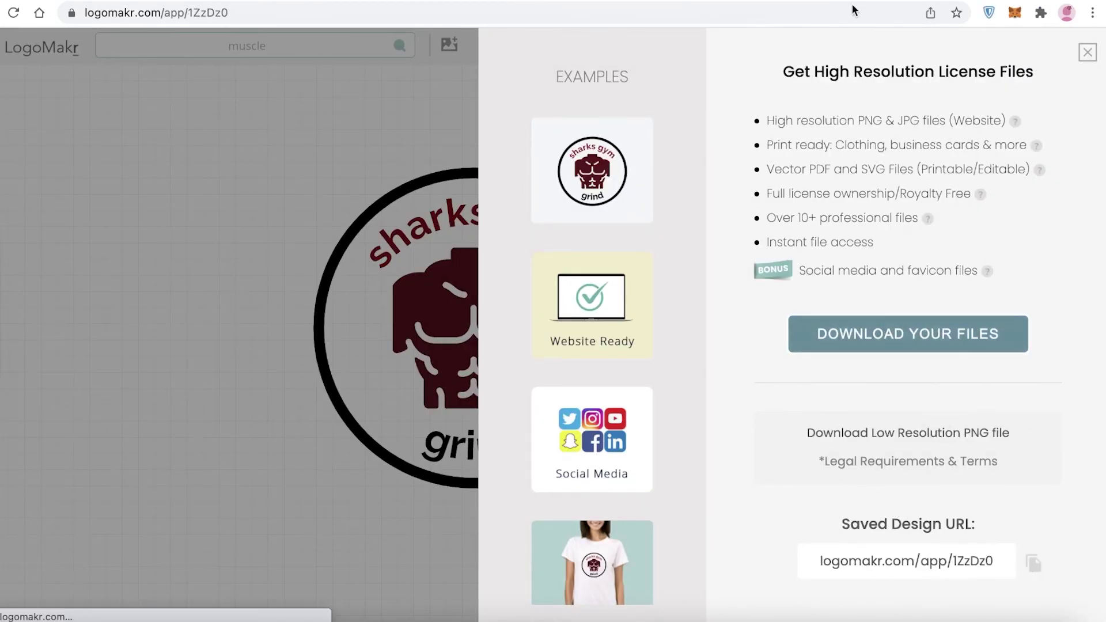
left_click(1037, 569)
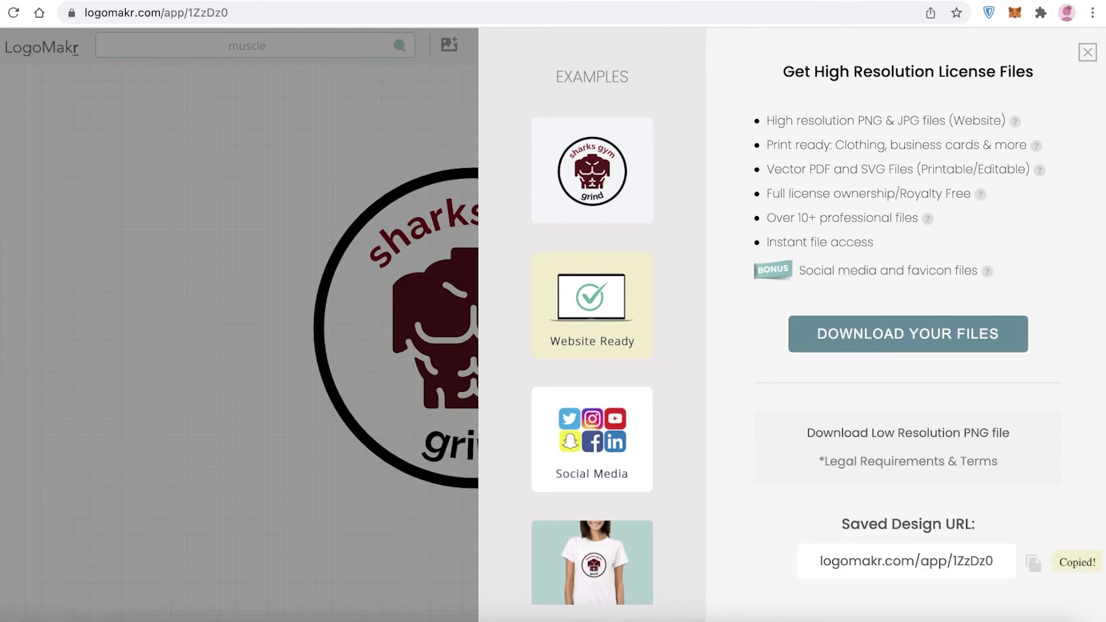
key("super+t")
right_click(817, 12)
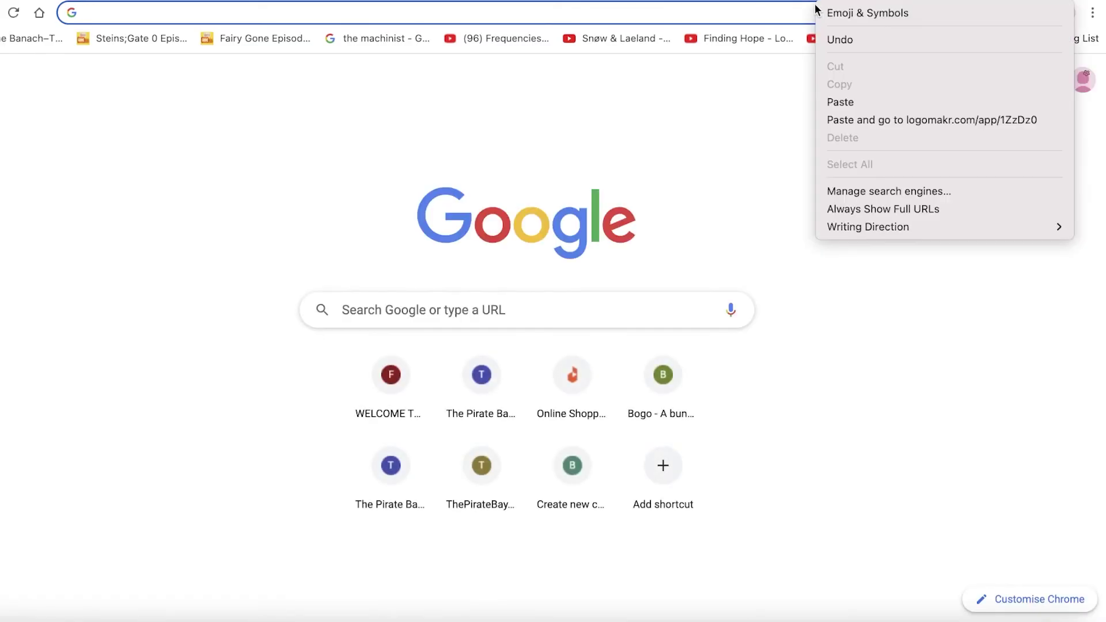
left_click(831, 121)
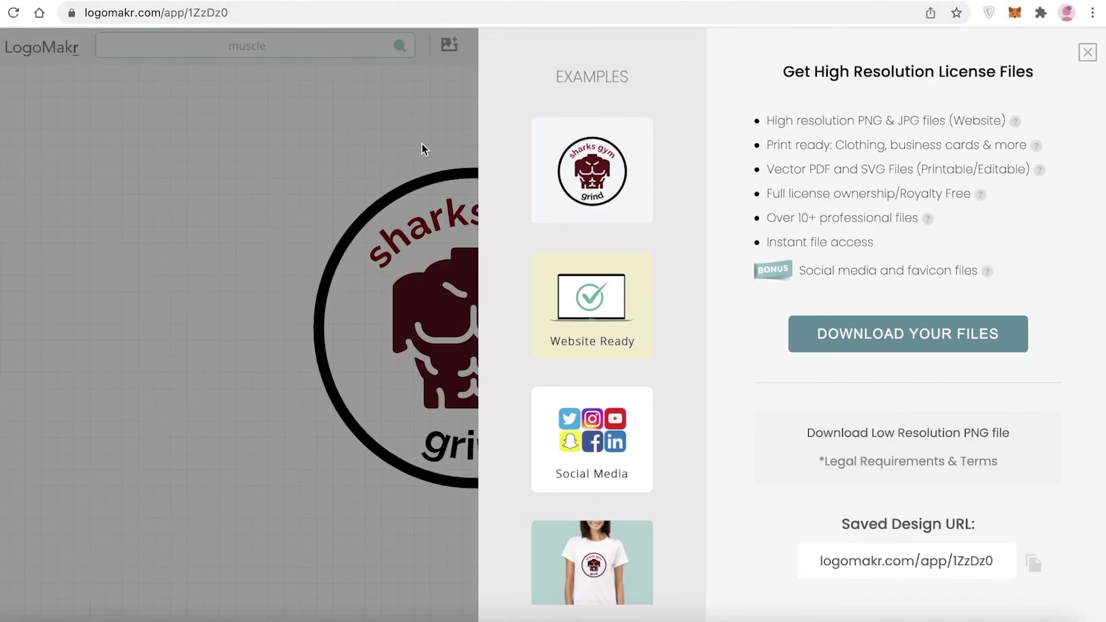
left_click(1088, 54)
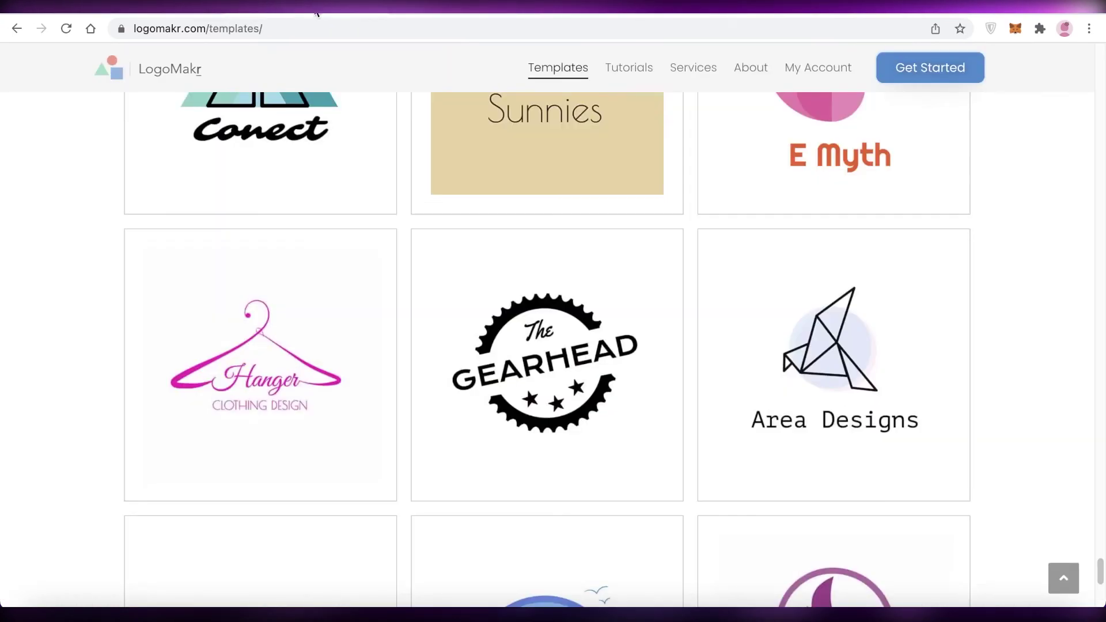
Scroll through the sample logo designs in LogoMakr's templates gallery
scroll(790, 227, "down", 15)
scroll(985, 225, "up", 10)
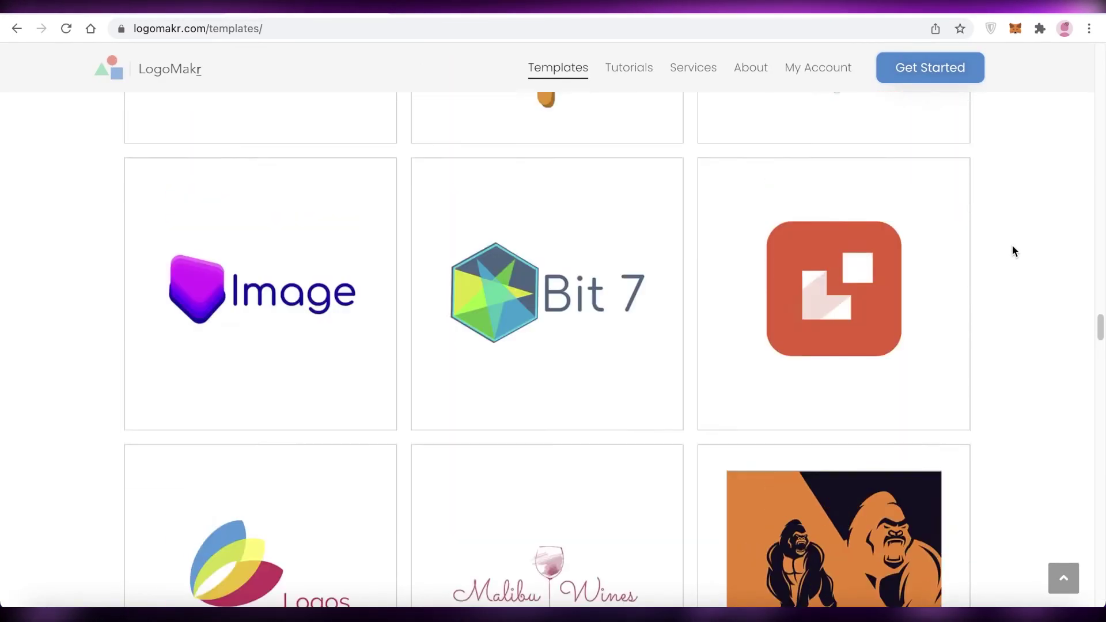
scroll(1015, 251, "up", 10)
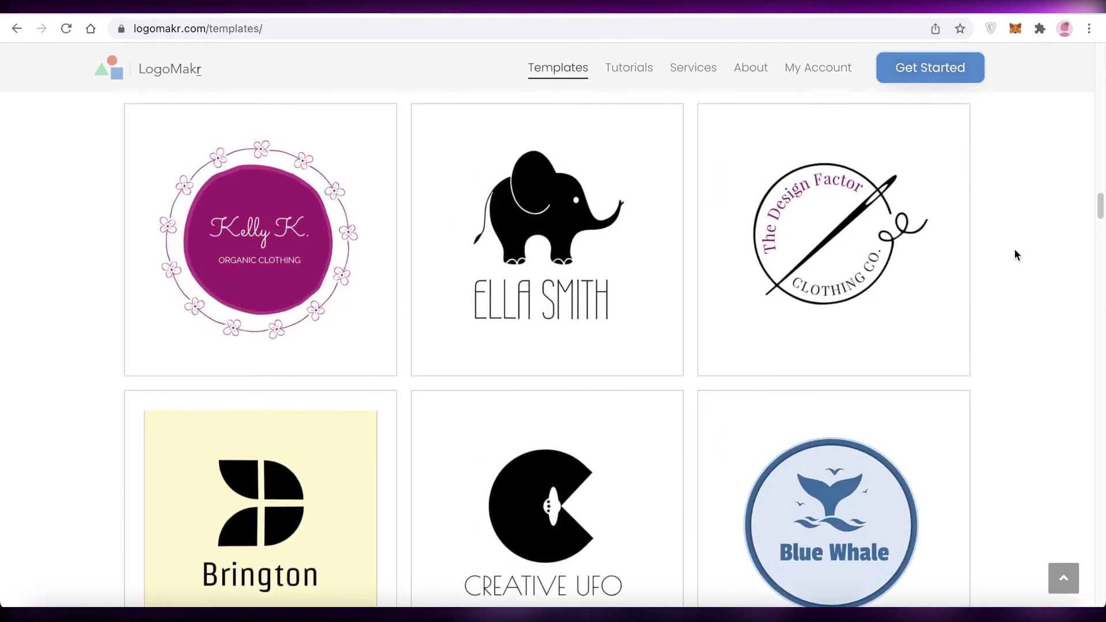
scroll(1017, 254, "up", 10)
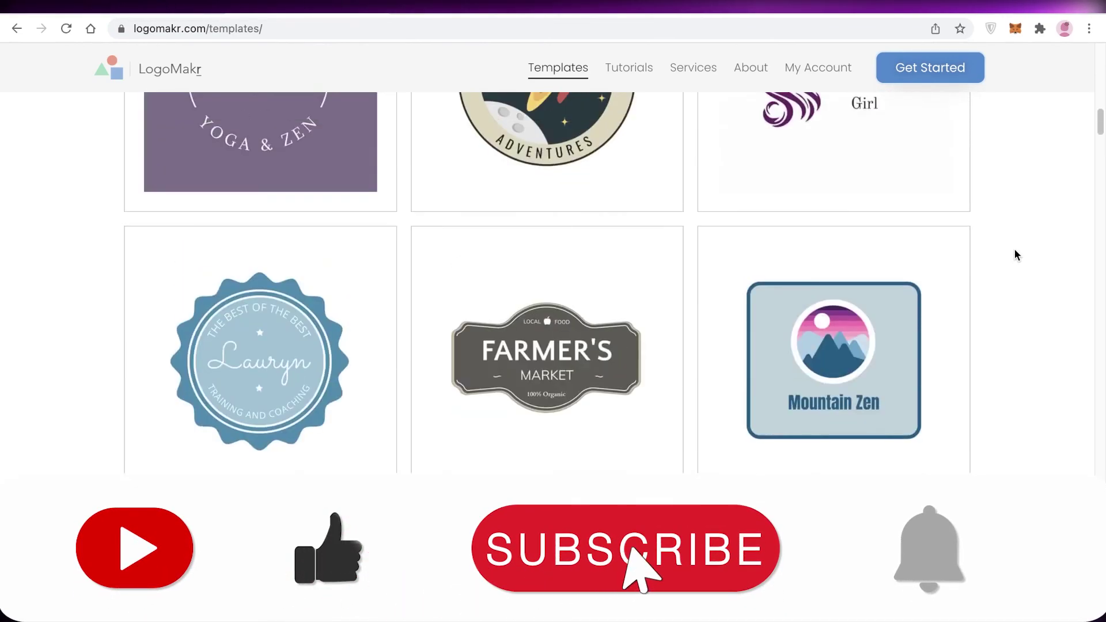